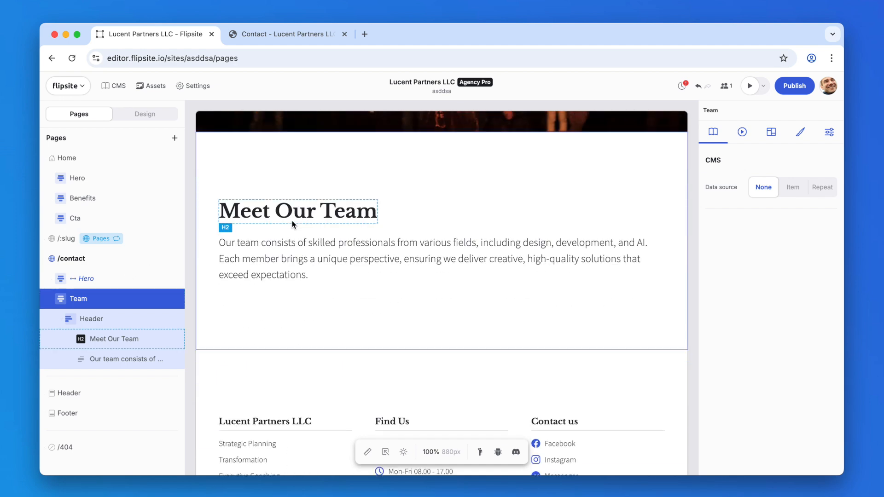
# Step: Look through the team section of the published contact page preview
pyautogui.click(273, 34)
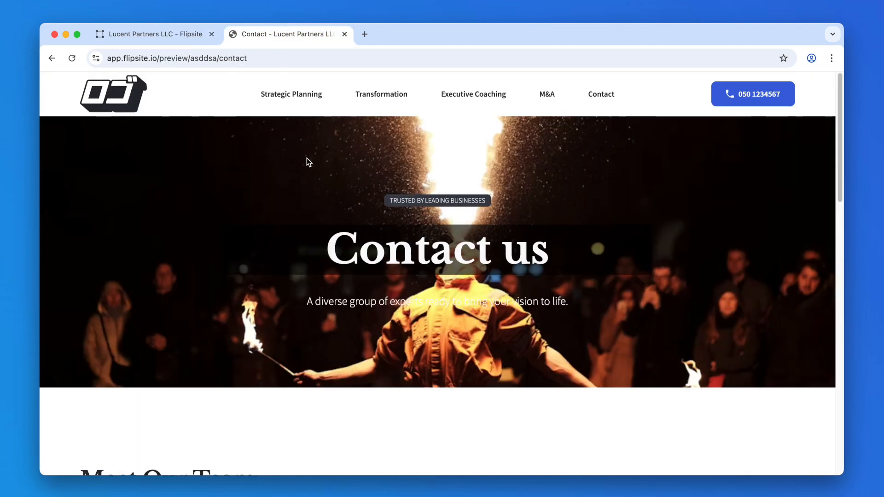
pyautogui.scroll(-7, 300, 185)
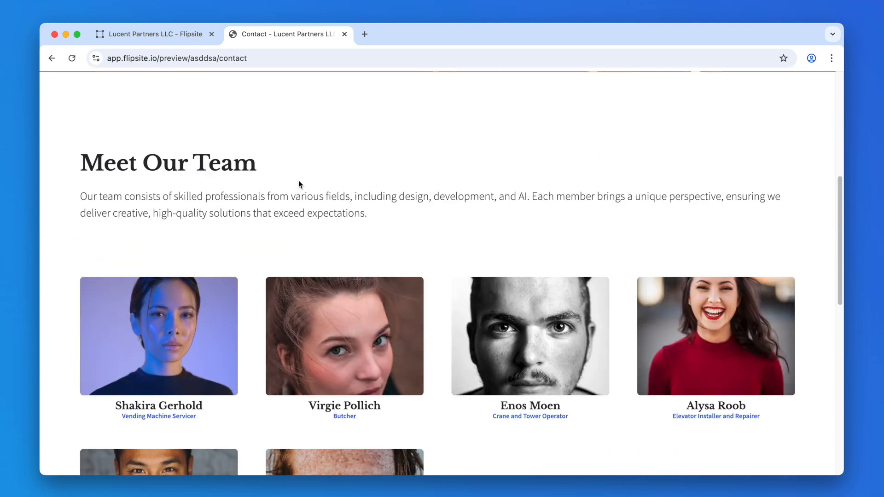
pyautogui.scroll(-3, 299, 184)
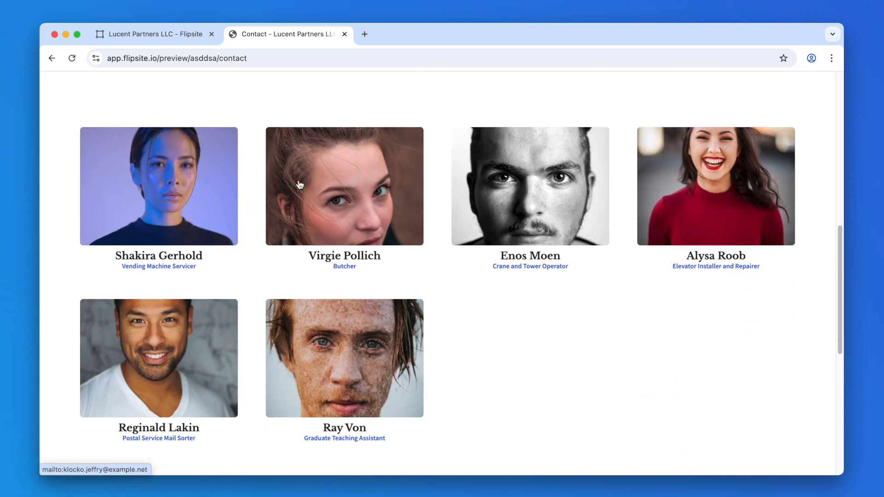
pyautogui.scroll(-5, 300, 185)
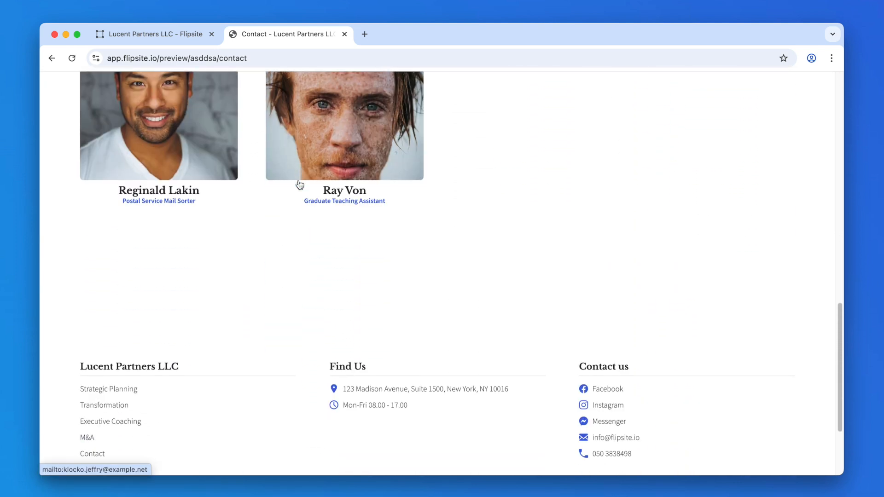
pyautogui.scroll(12, 299, 184)
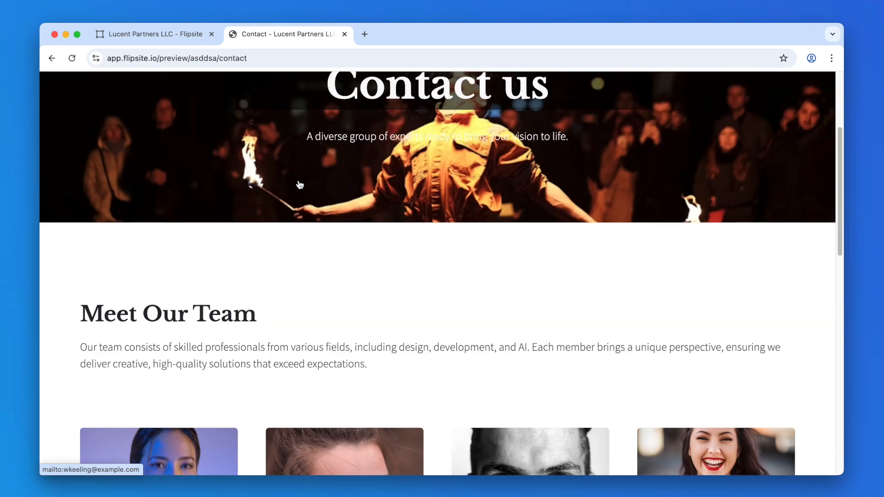
# Step: Open the CMS to view the Contacts collection, then return to the page editor
pyautogui.click(149, 32)
pyautogui.click(114, 87)
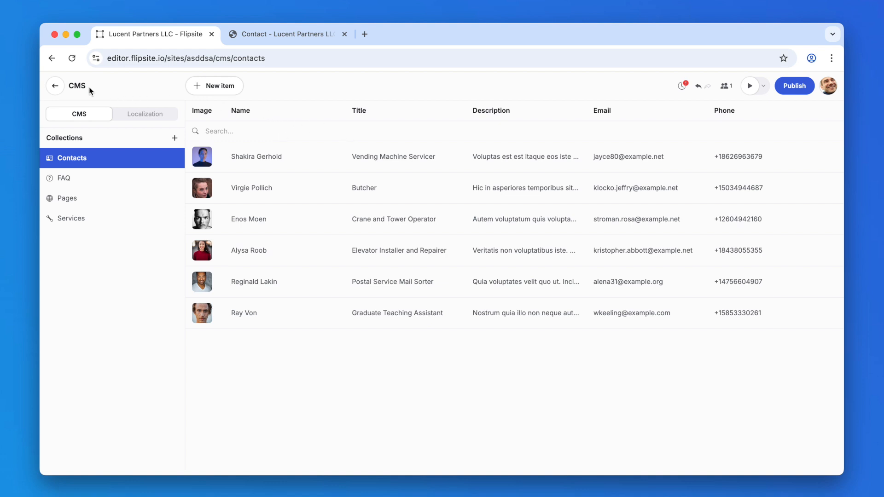
pyautogui.click(59, 84)
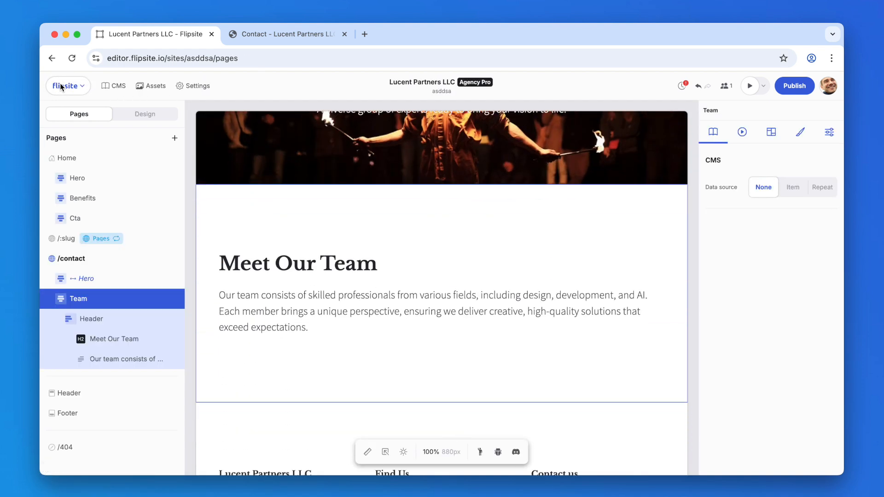
# Step: Add a Grid 3 cols container component to the Team section
pyautogui.scroll(-1, 264, 226)
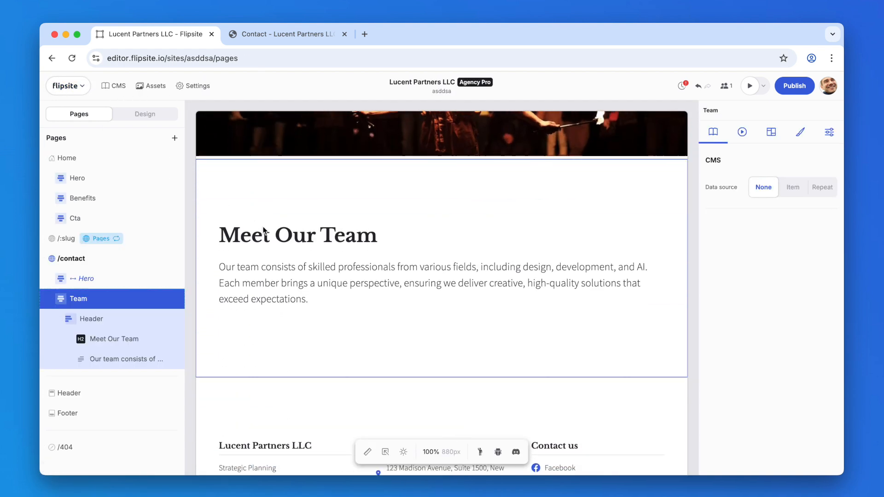
pyautogui.scroll(-2, 263, 226)
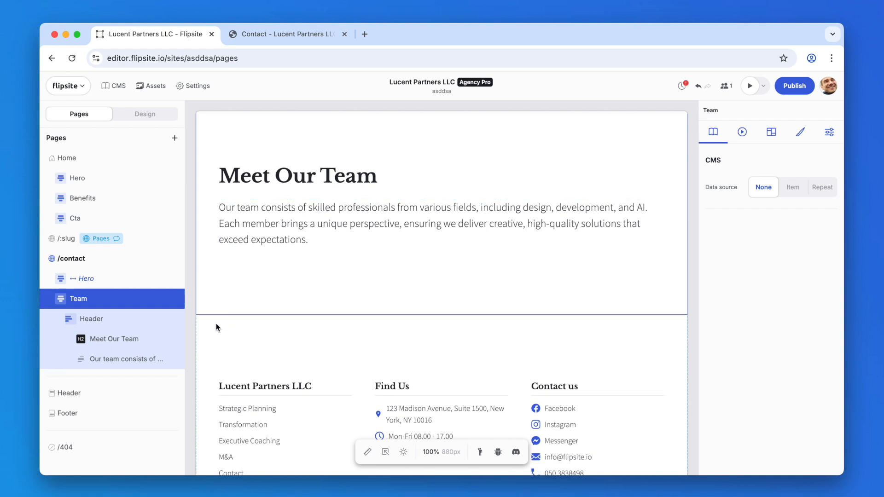
pyautogui.click(177, 299)
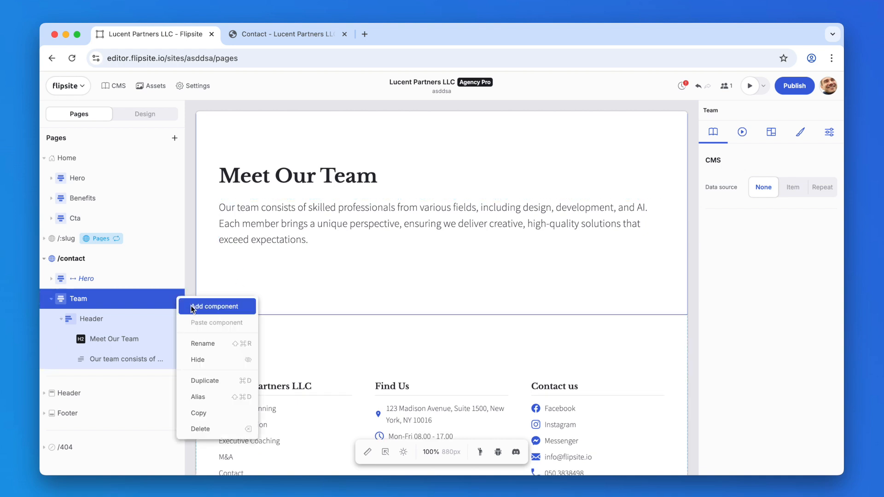
pyautogui.click(190, 306)
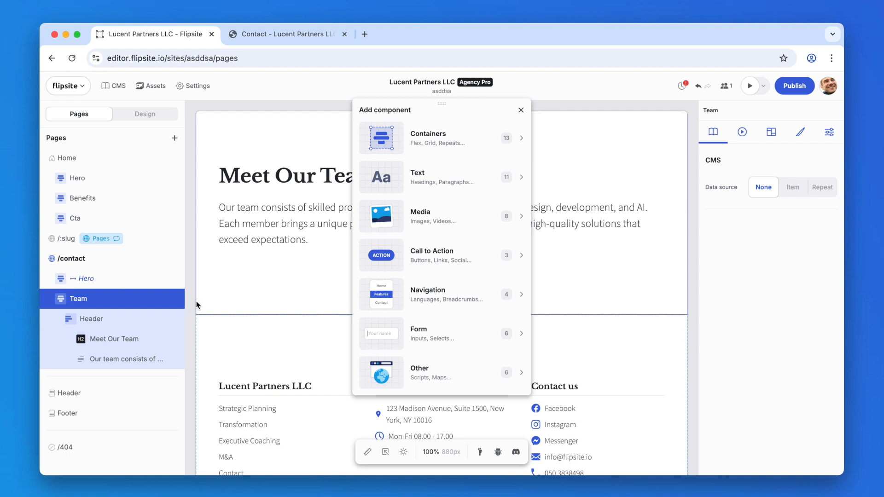
pyautogui.click(449, 133)
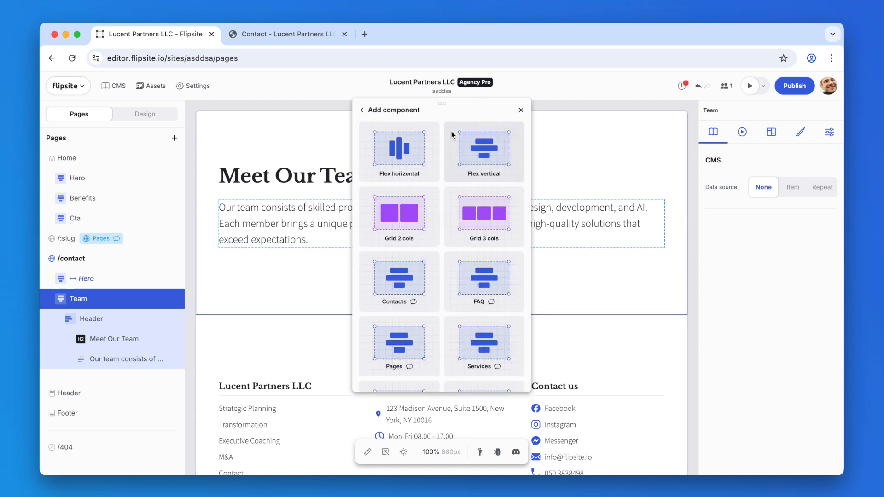
pyautogui.click(480, 212)
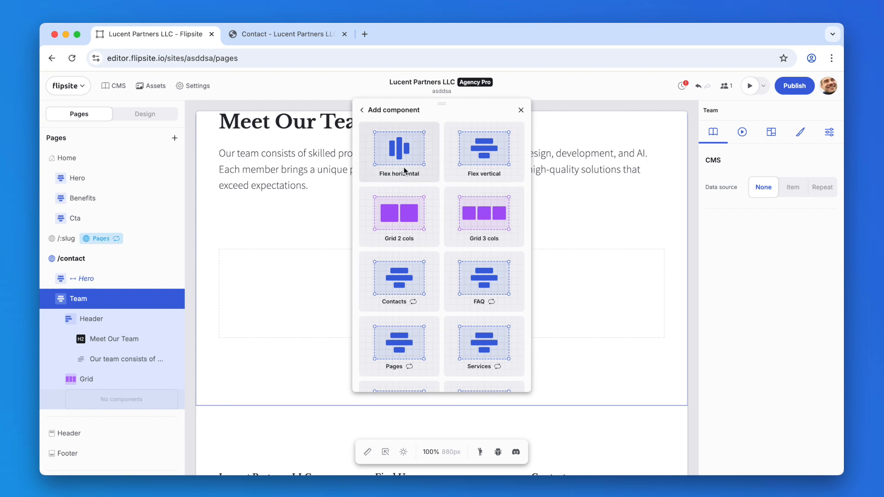
# Step: Add a vertical flex container and an image component to the grid
pyautogui.click(472, 158)
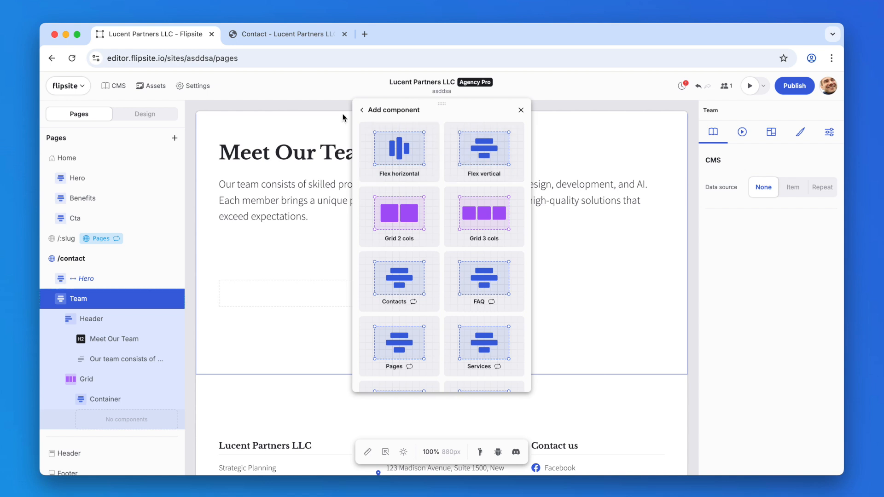
pyautogui.click(363, 111)
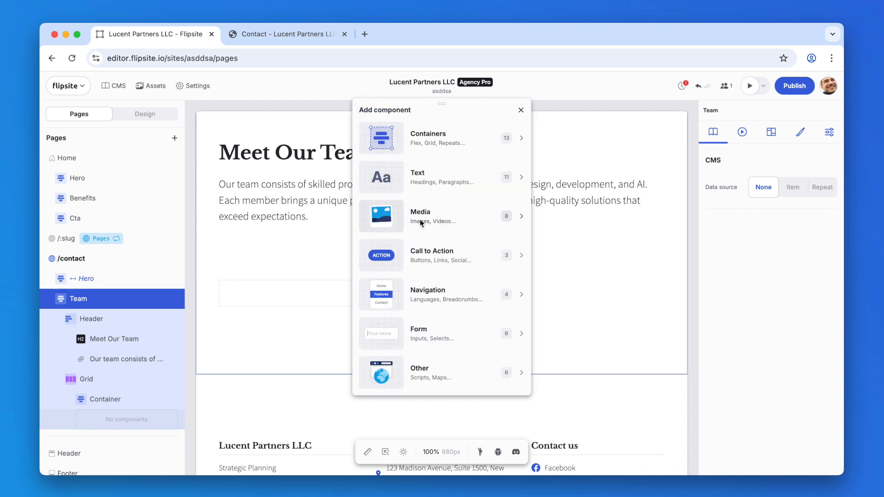
pyautogui.click(395, 205)
pyautogui.click(406, 162)
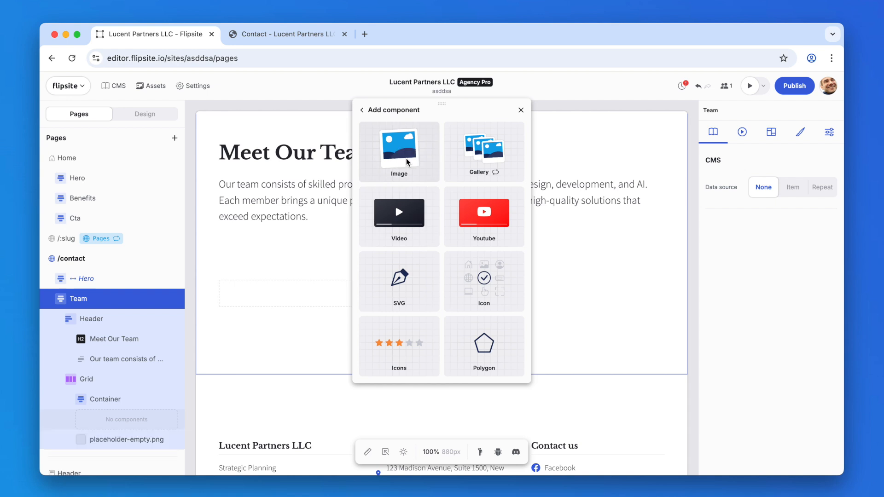
# Step: Add a second vertical flex container to the grid
pyautogui.click(368, 111)
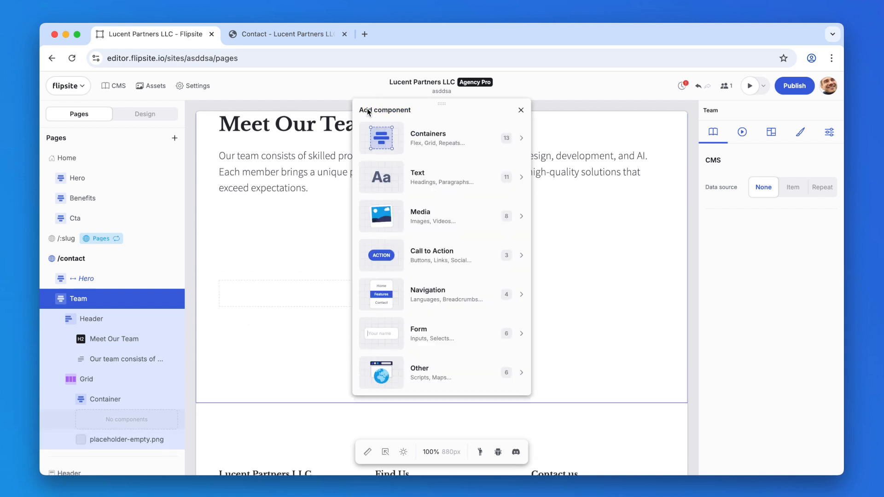
pyautogui.click(416, 136)
pyautogui.click(497, 158)
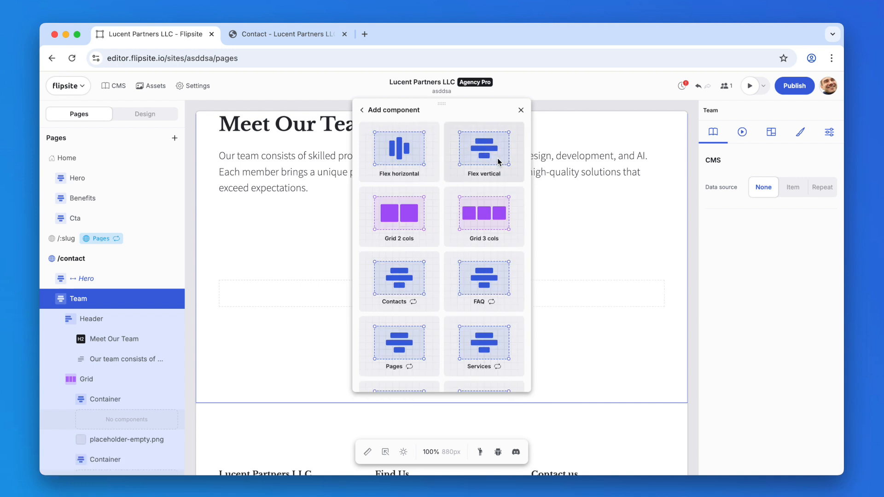
pyautogui.scroll(-4, 162, 341)
# Step: Add a heading and a paragraph text component, then close the component picker
pyautogui.click(391, 111)
pyautogui.click(428, 179)
pyautogui.click(410, 148)
pyautogui.click(474, 148)
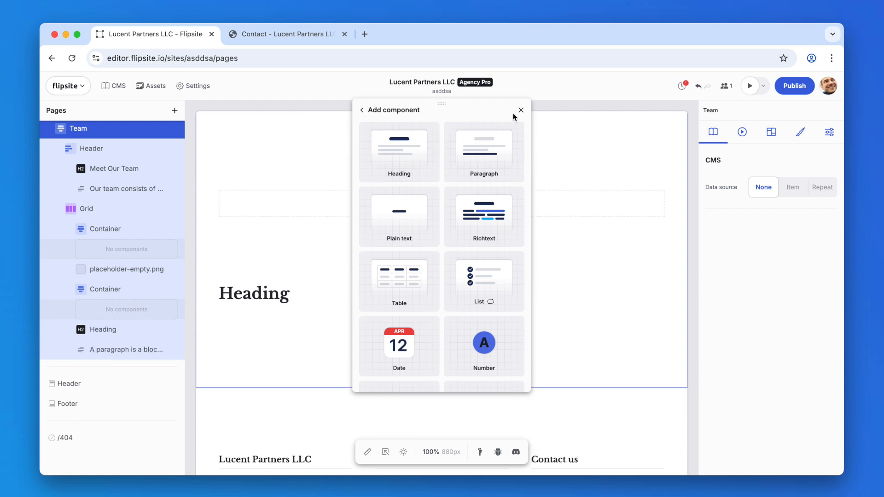
pyautogui.click(520, 110)
# Step: Nest the image and second container inside the first container, and move the heading and paragraph into the inner container
pyautogui.moveTo(113, 271); pyautogui.dragTo(122, 233)
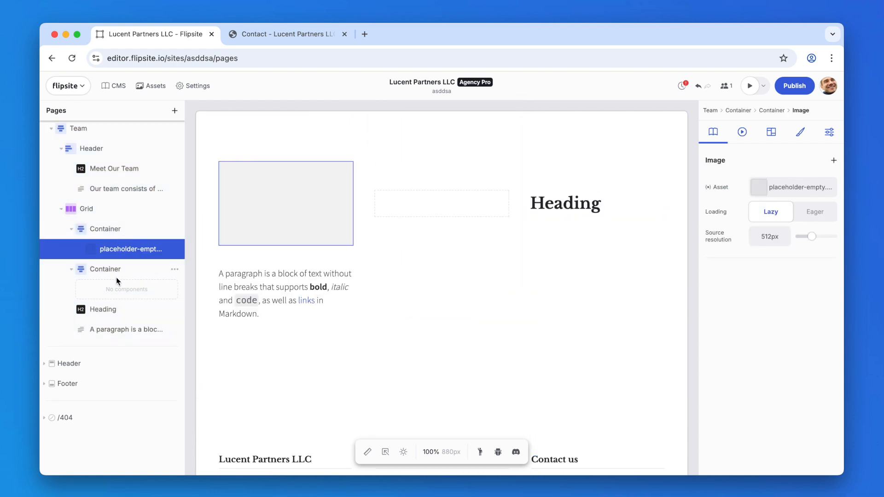
pyautogui.moveTo(110, 267); pyautogui.dragTo(121, 252)
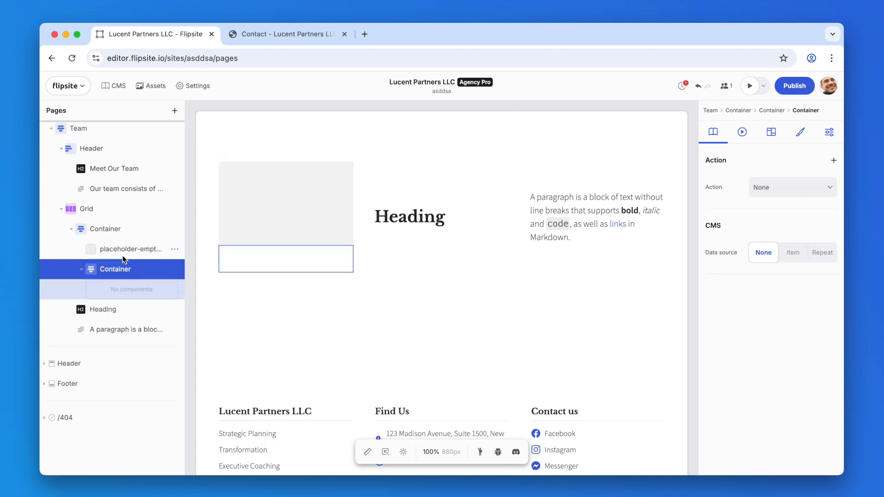
pyautogui.moveTo(100, 308); pyautogui.dragTo(115, 268)
pyautogui.moveTo(111, 308); pyautogui.dragTo(122, 296)
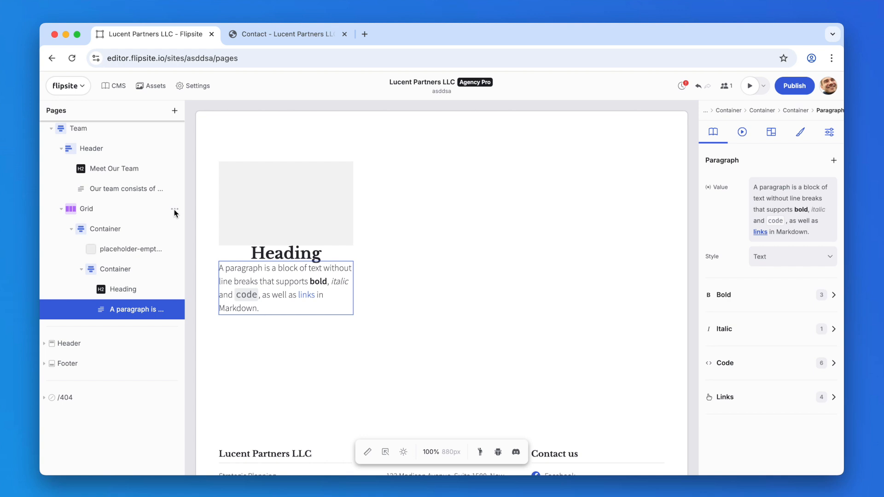
# Step: Set the grid's CMS data source to Repeat
pyautogui.click(175, 209)
pyautogui.click(162, 217)
pyautogui.click(160, 215)
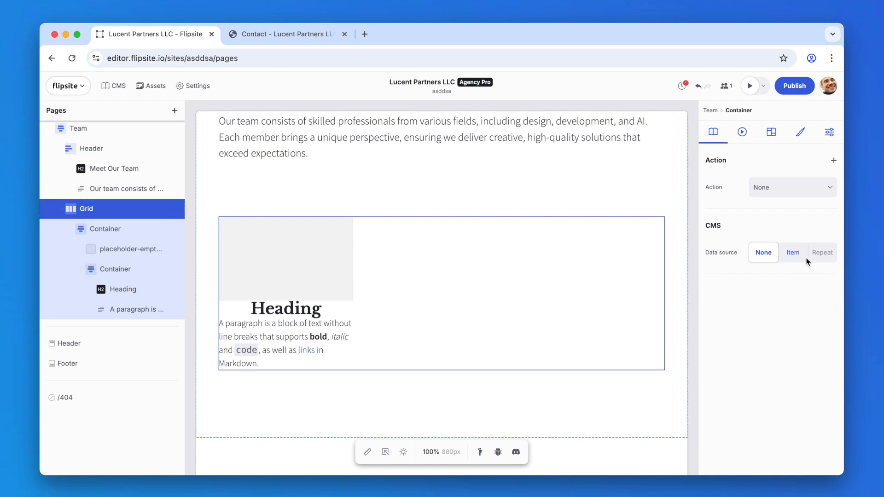
pyautogui.click(820, 253)
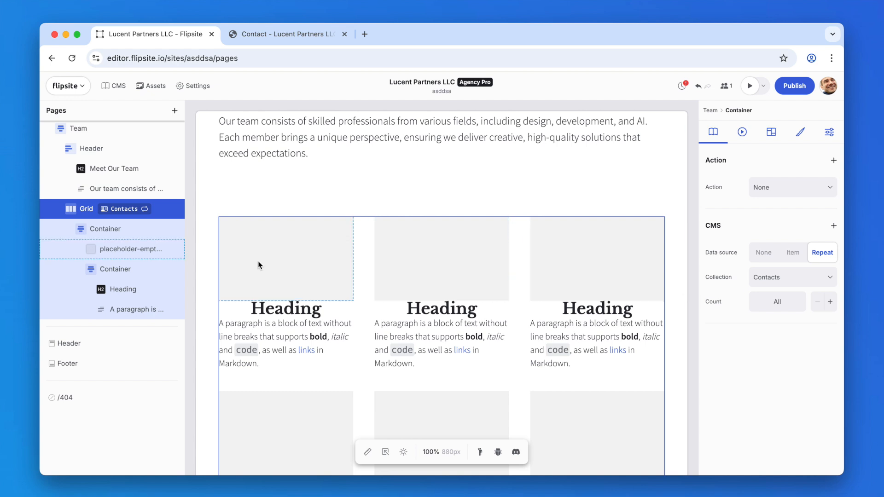
# Step: Bind the image asset to the contact's image field
pyautogui.click(130, 252)
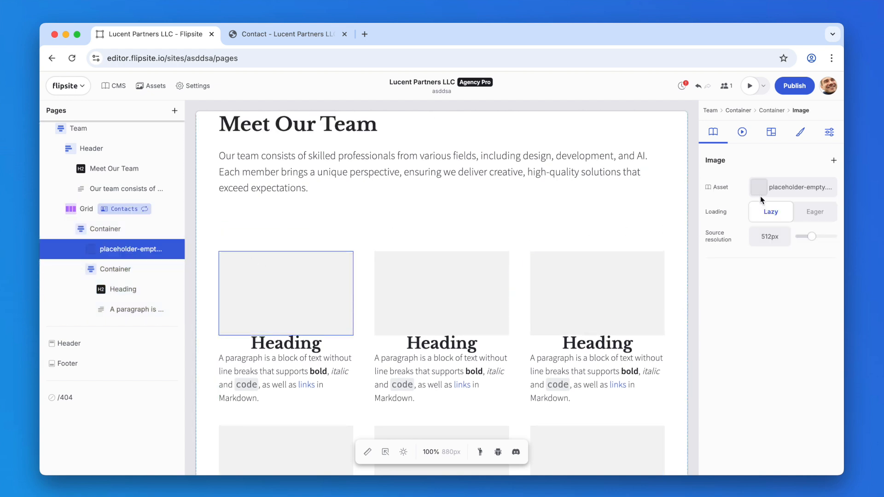
pyautogui.rightClick(730, 187)
pyautogui.moveTo(751, 198)
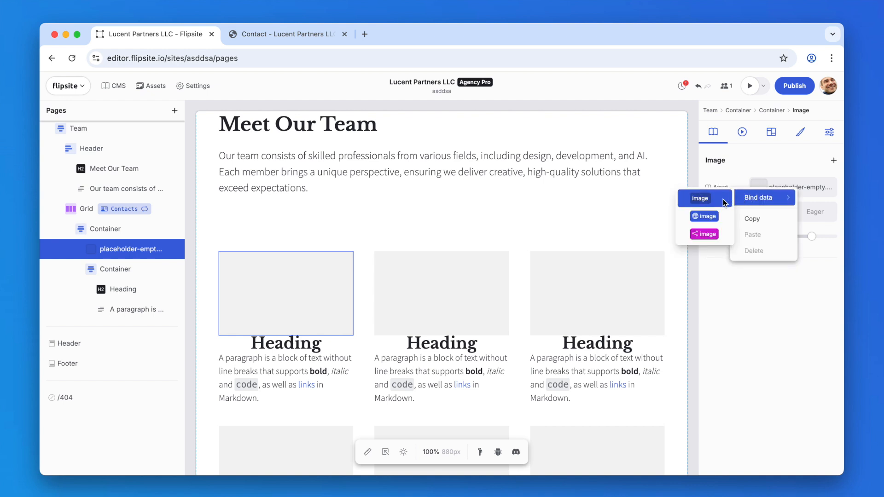
pyautogui.click(700, 199)
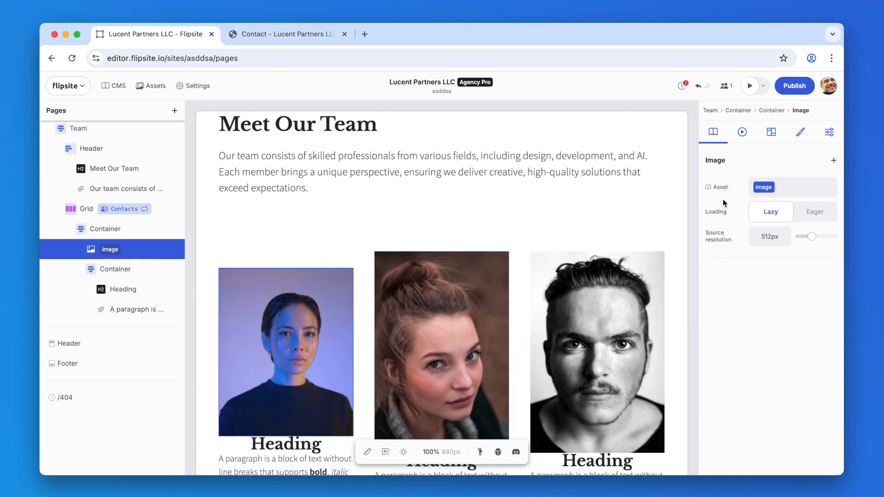
# Step: Bind the heading's value to the contact's name field
pyautogui.click(114, 289)
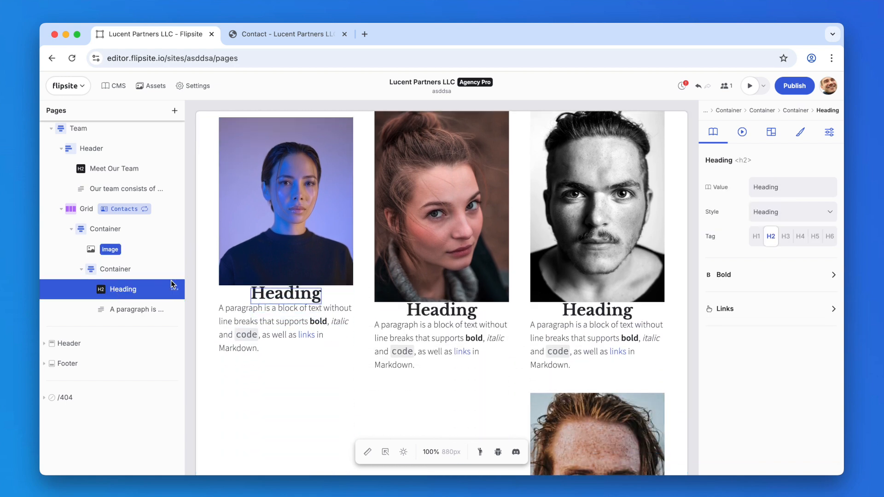
pyautogui.rightClick(744, 188)
pyautogui.moveTo(748, 192)
pyautogui.click(696, 197)
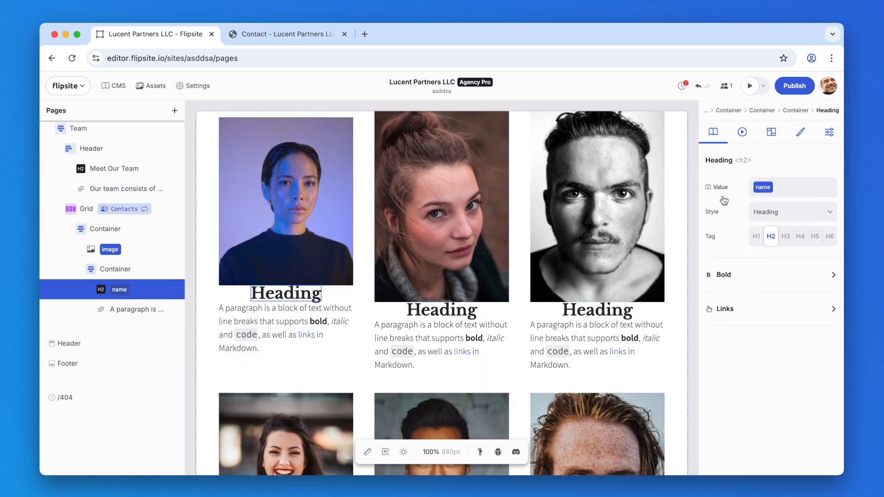
# Step: Bind the paragraph's value to the contact's title field
pyautogui.click(137, 305)
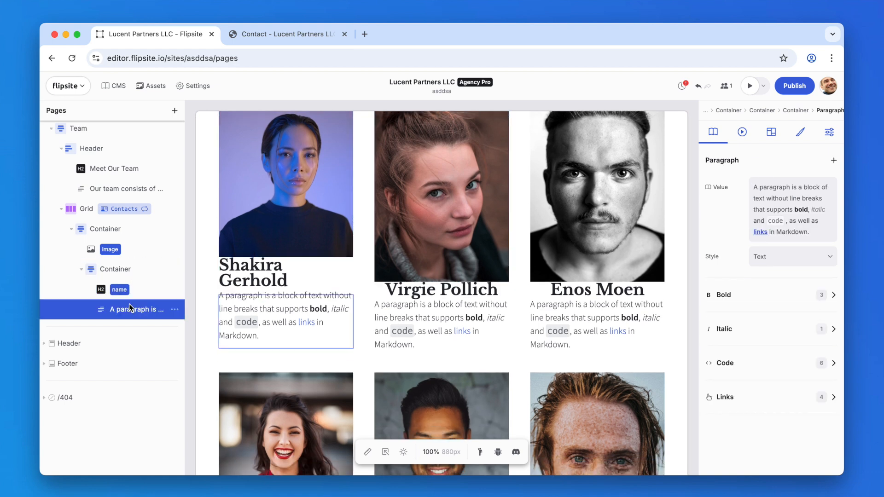
pyautogui.rightClick(721, 188)
pyautogui.moveTo(733, 193)
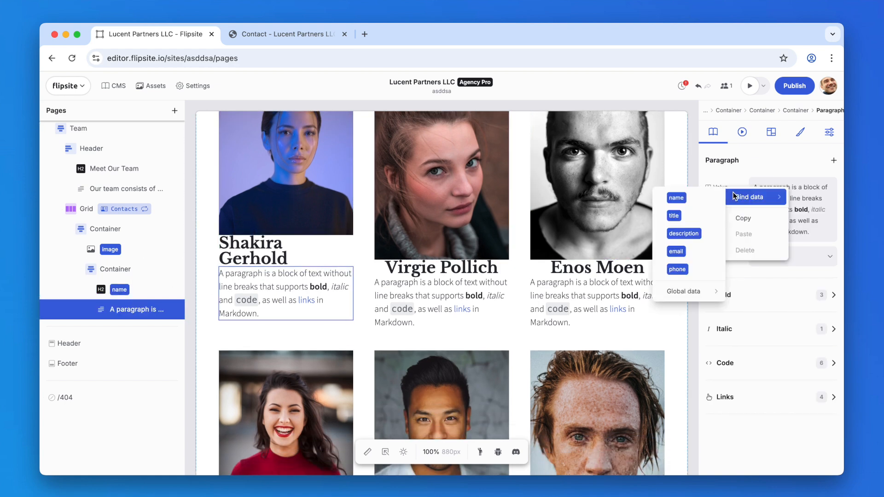
pyautogui.click(701, 215)
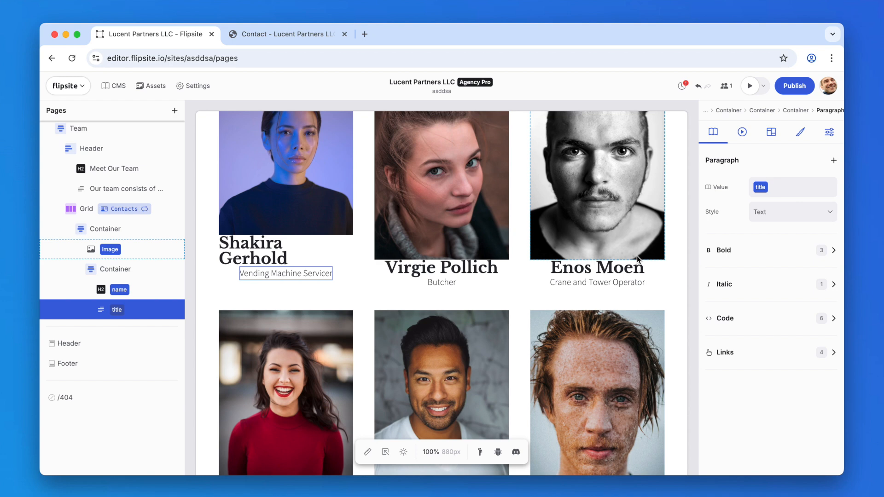
# Step: Set the grid's item alignment to the top in its layout settings
pyautogui.click(86, 209)
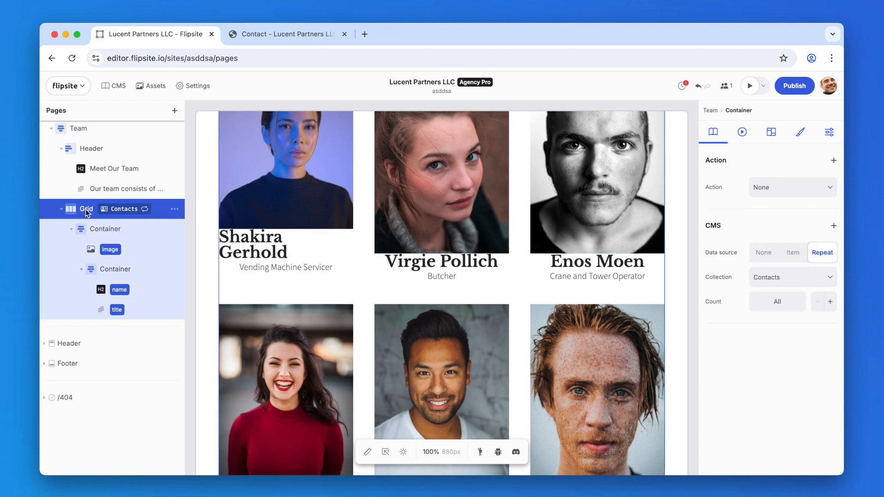
pyautogui.click(771, 134)
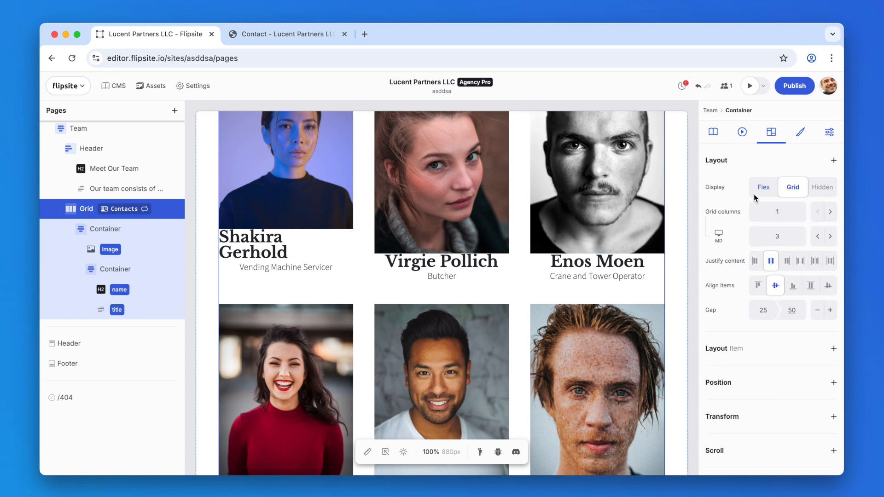
pyautogui.click(756, 285)
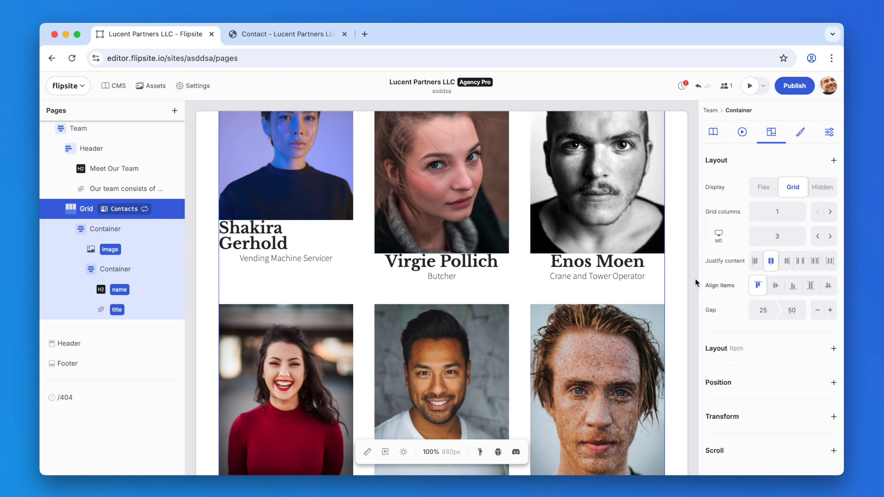
# Step: Set the contact image's source aspect ratio to 4:3
pyautogui.click(125, 251)
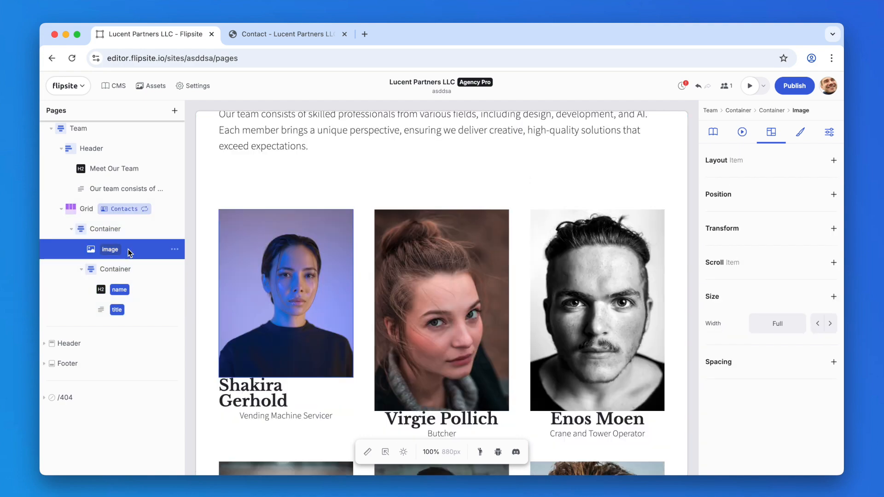
pyautogui.click(725, 133)
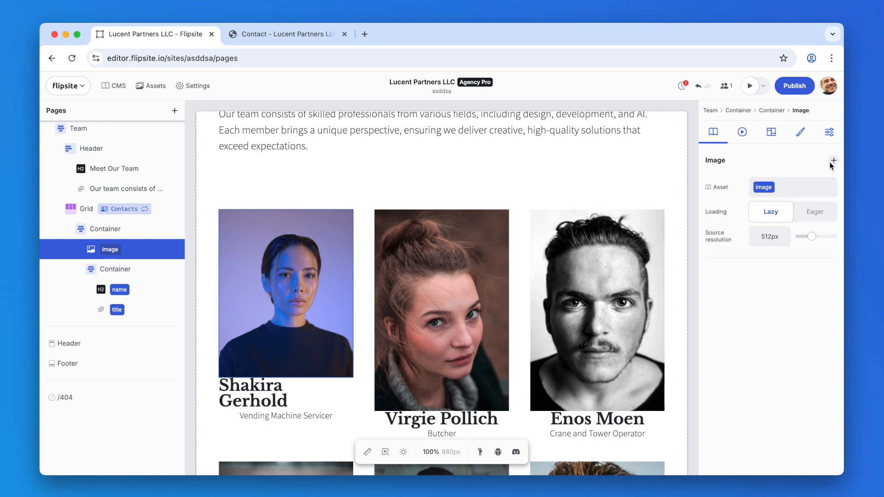
pyautogui.click(832, 161)
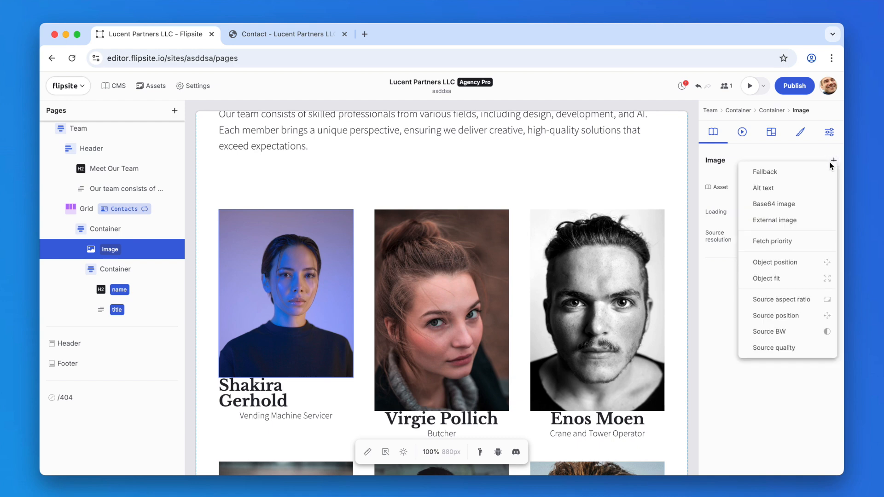
pyautogui.click(811, 302)
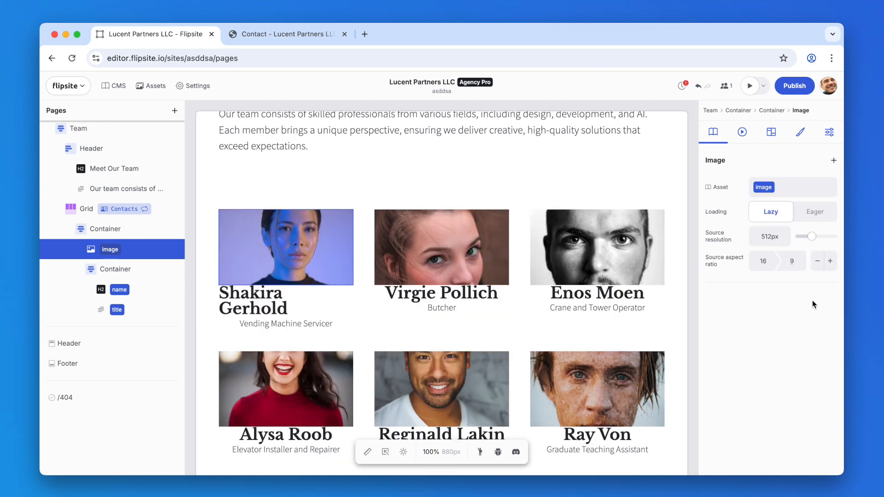
pyautogui.click(763, 262)
pyautogui.press('Tab')
pyautogui.write('3')
pyautogui.press('Return')
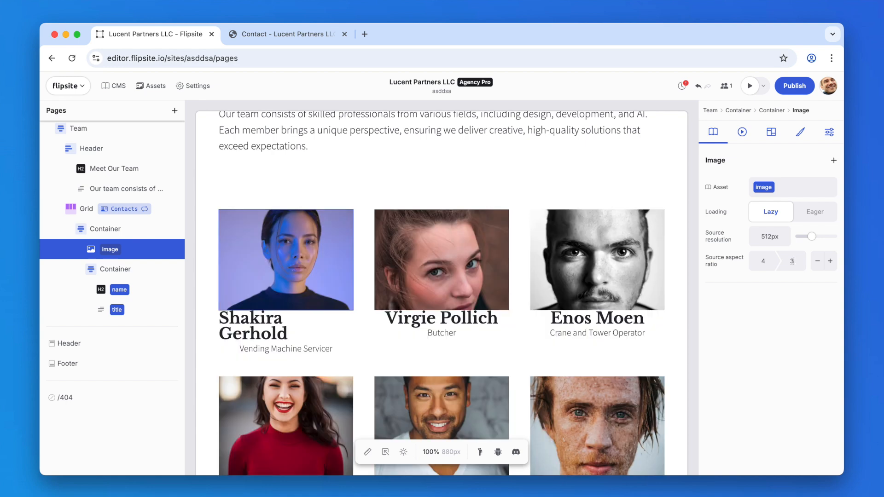
# Step: Set the name heading's text size to 16 with a line height of 18
pyautogui.click(139, 293)
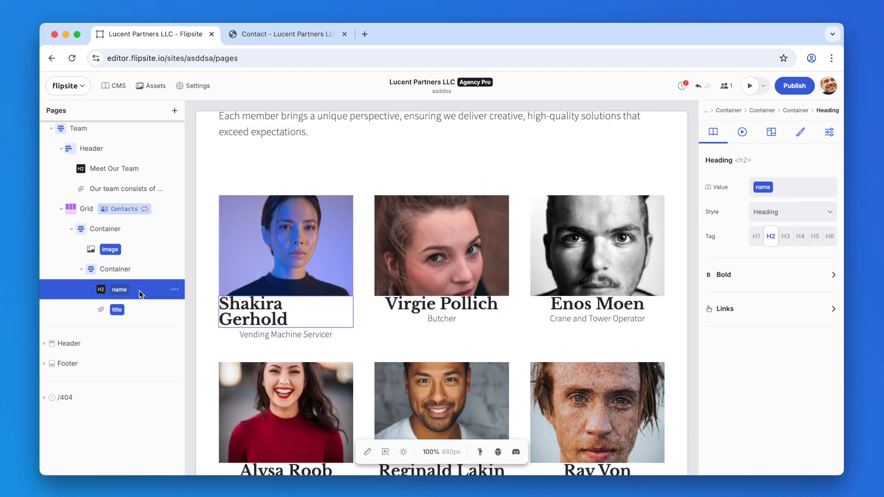
pyautogui.click(795, 136)
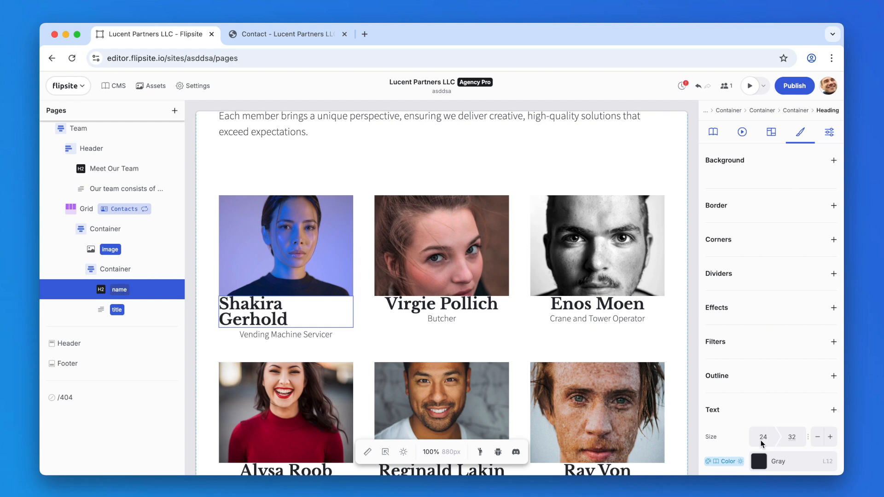
pyautogui.write('16')
pyautogui.press('Tab')
pyautogui.write('18')
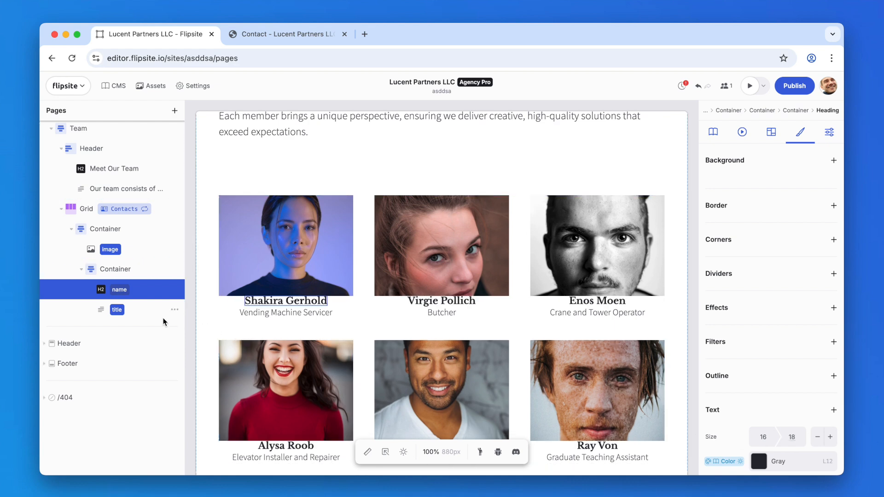
# Step: Add a text size of 12px to the title paragraph
pyautogui.click(140, 311)
pyautogui.click(833, 409)
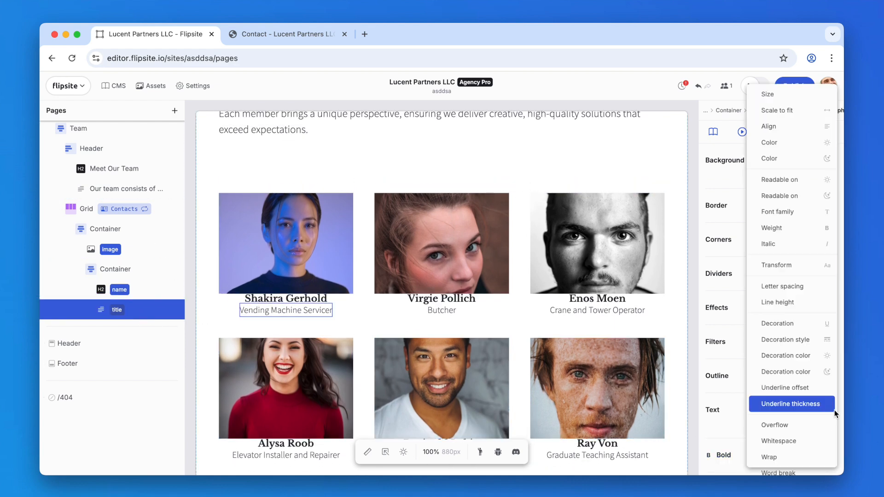
pyautogui.click(830, 96)
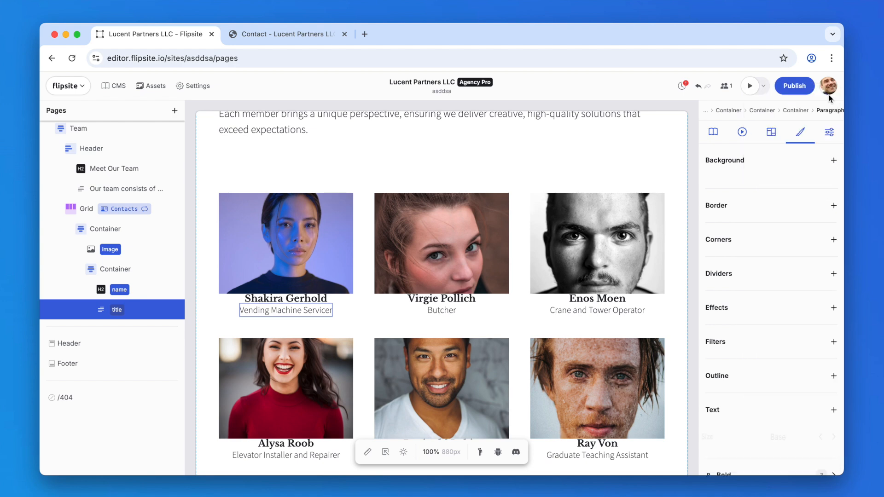
pyautogui.doubleClick(782, 438)
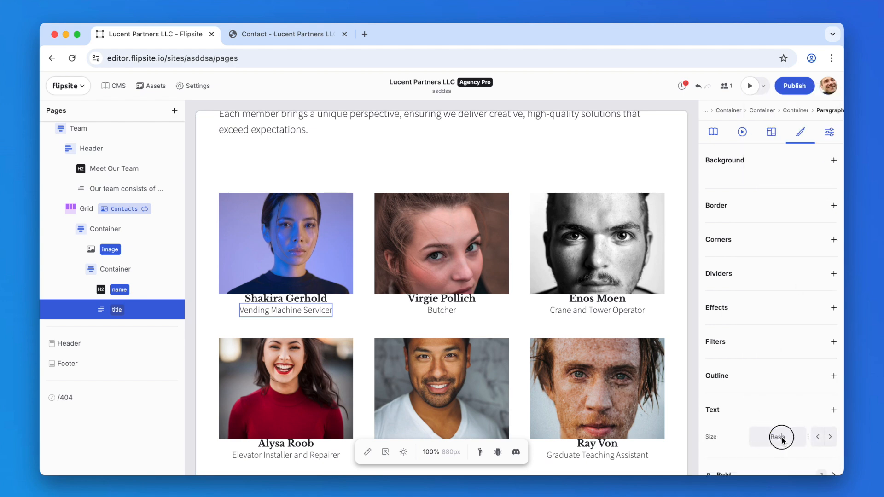
pyautogui.write('12px')
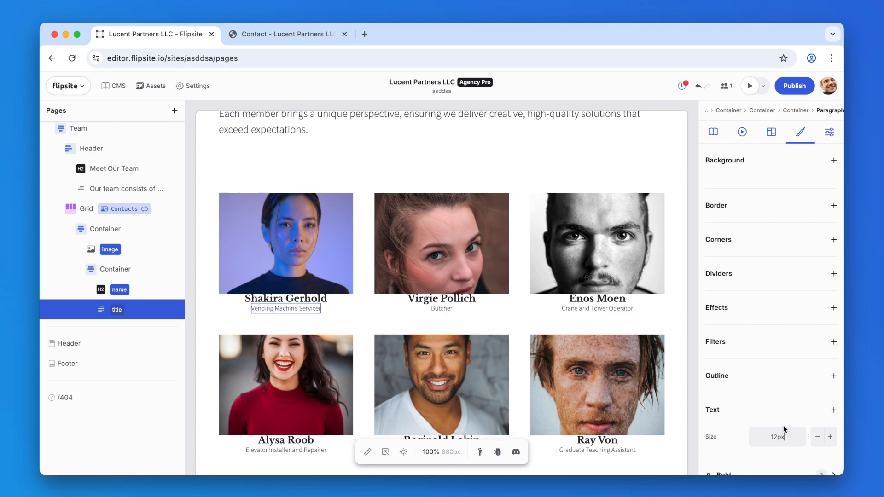
# Step: Set the title paragraph's text color to the Primary blue swatch
pyautogui.click(833, 409)
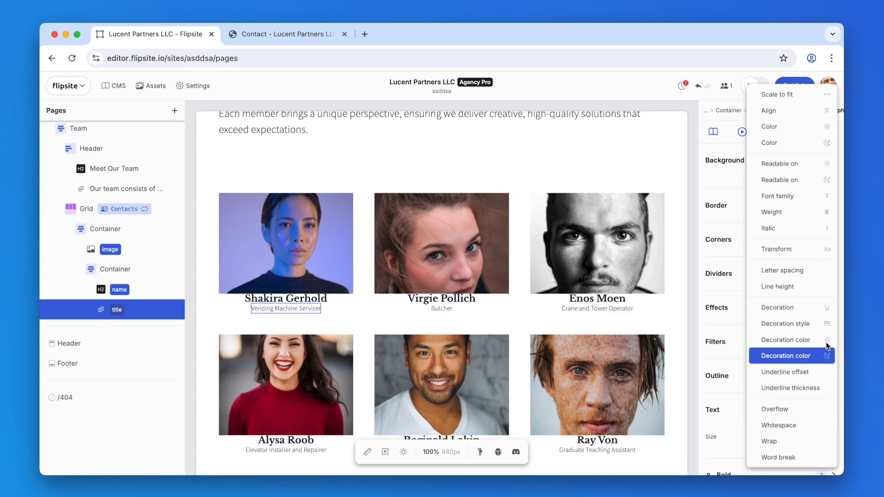
pyautogui.click(824, 127)
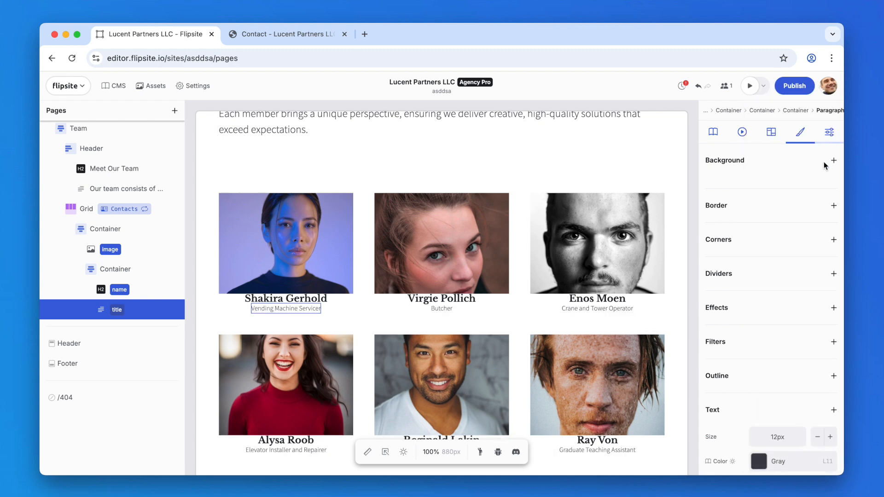
pyautogui.click(757, 461)
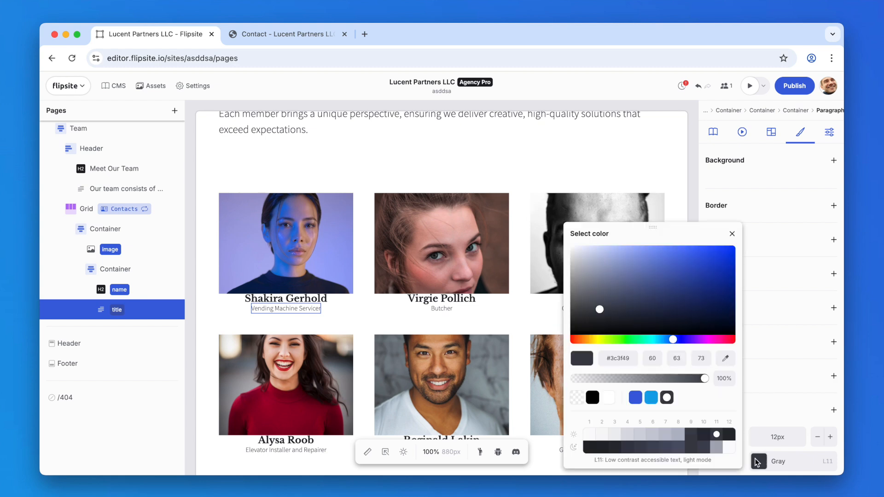
pyautogui.click(636, 397)
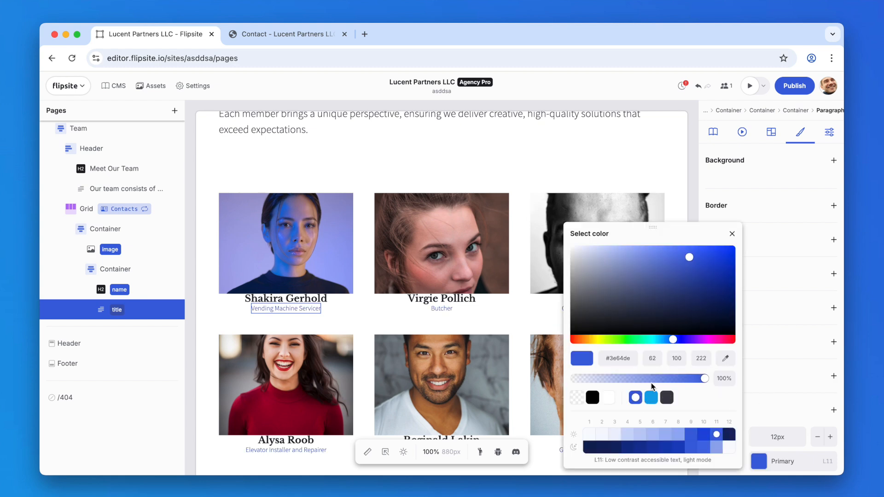
pyautogui.click(732, 233)
# Step: Add a font weight of 600 to the title paragraph
pyautogui.scroll(-5, 759, 281)
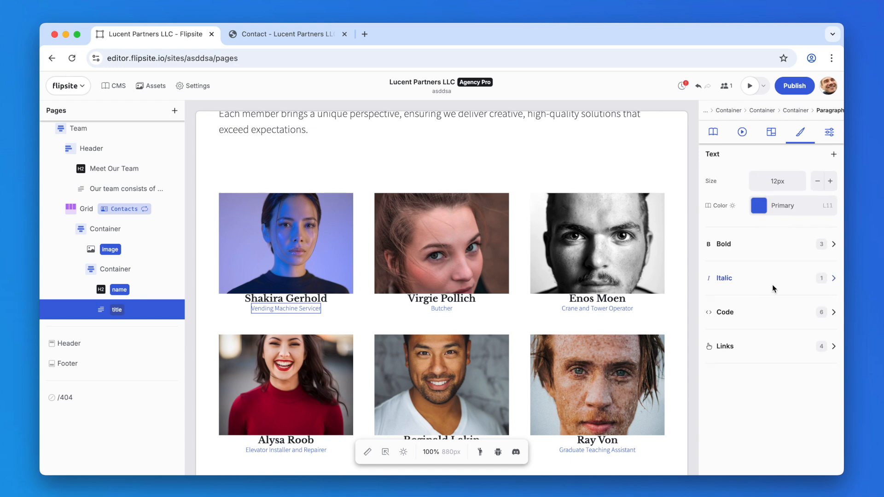
pyautogui.click(835, 156)
pyautogui.click(813, 210)
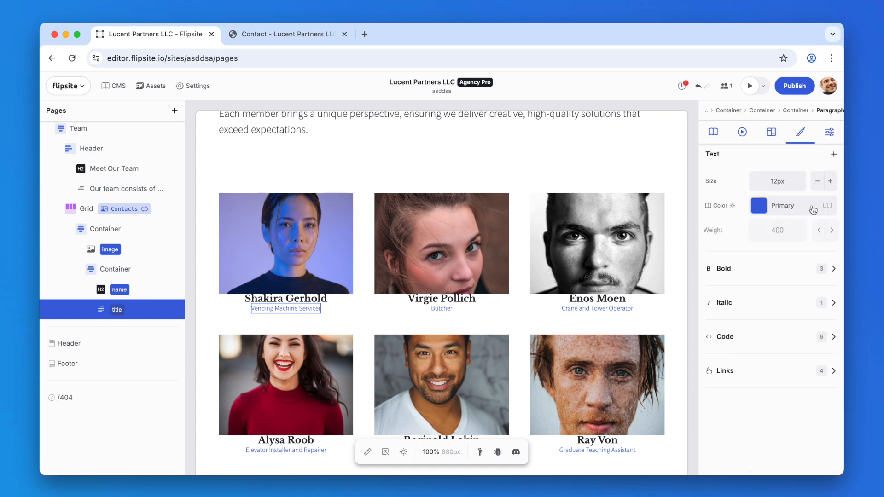
pyautogui.click(778, 232)
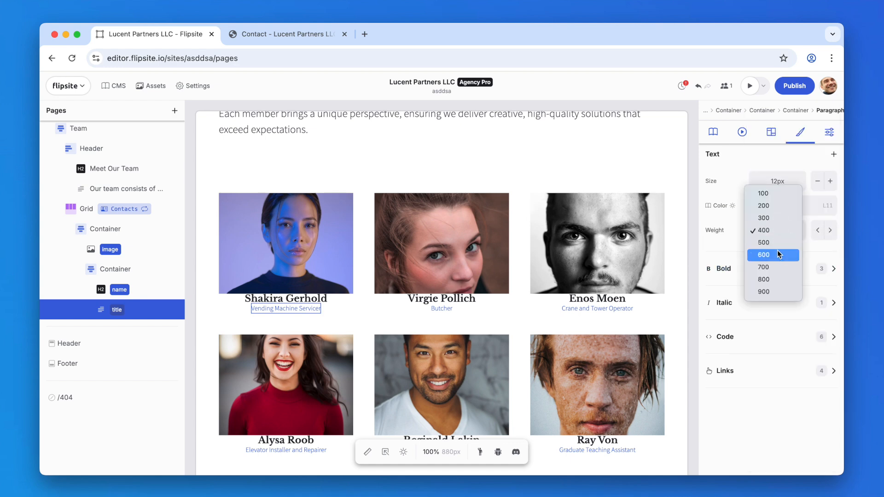
pyautogui.click(776, 254)
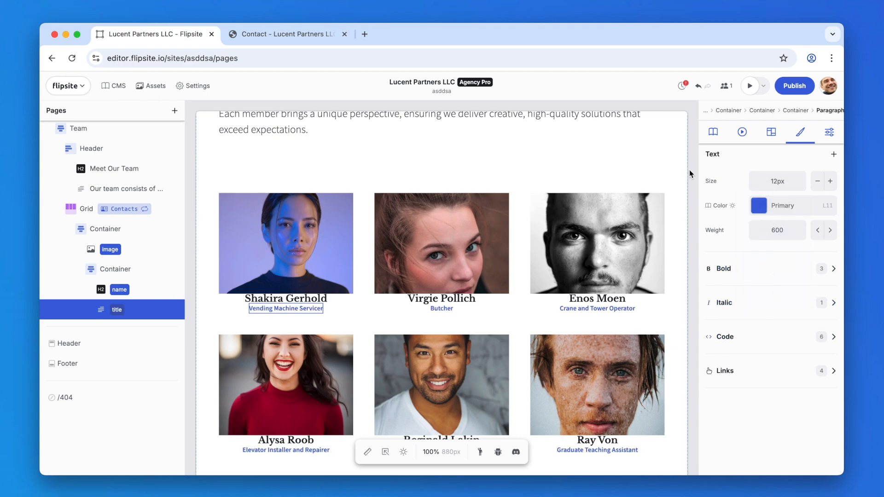
# Step: Check the contact grid in the live preview tab
pyautogui.click(286, 37)
pyautogui.scroll(-10, 350, 239)
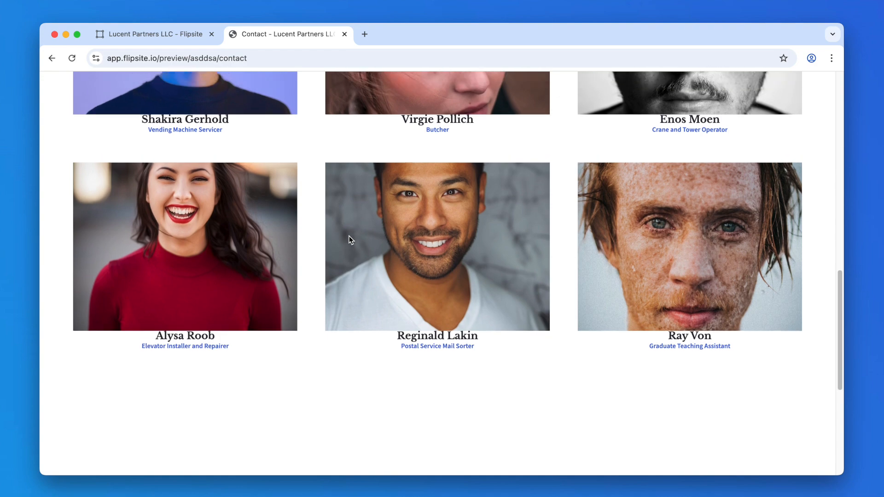
pyautogui.click(165, 36)
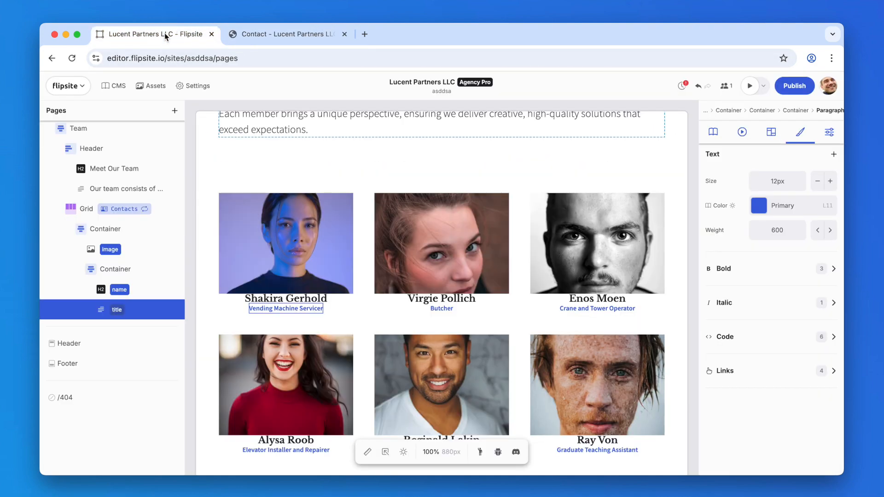
# Step: Add a 10px gap to the card container's flex layout
pyautogui.click(126, 233)
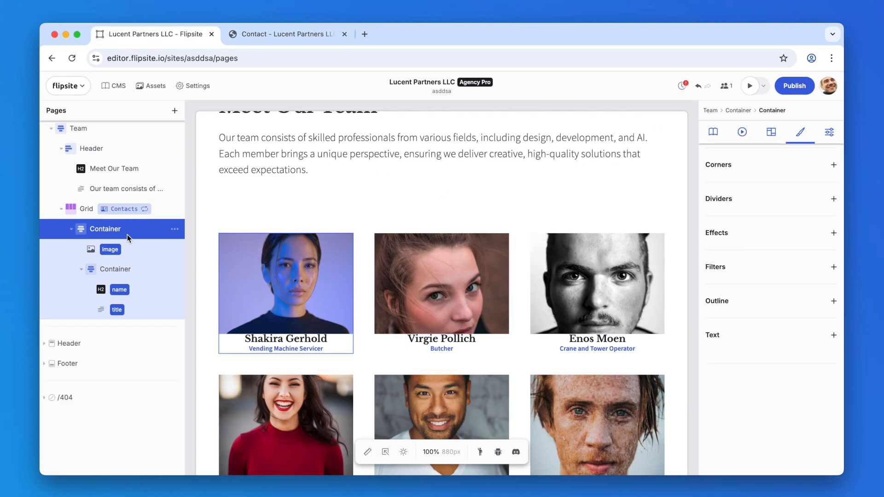
pyautogui.click(764, 133)
pyautogui.scroll(2, 736, 219)
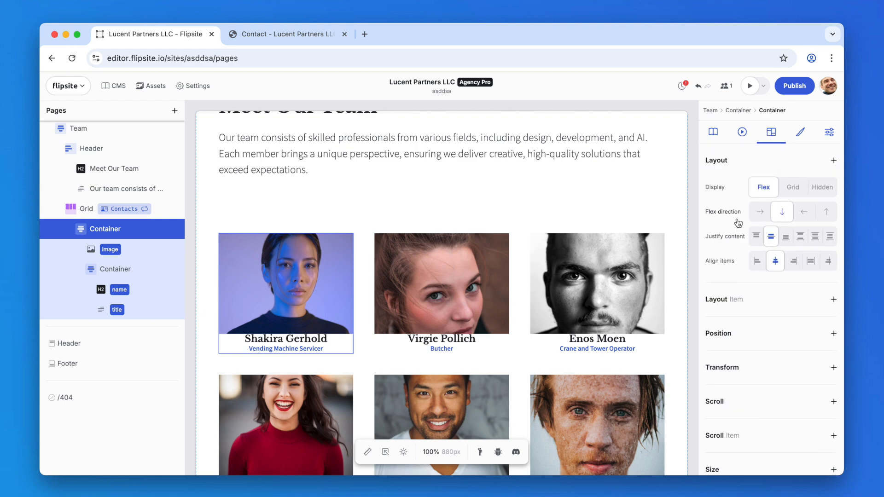
pyautogui.click(833, 160)
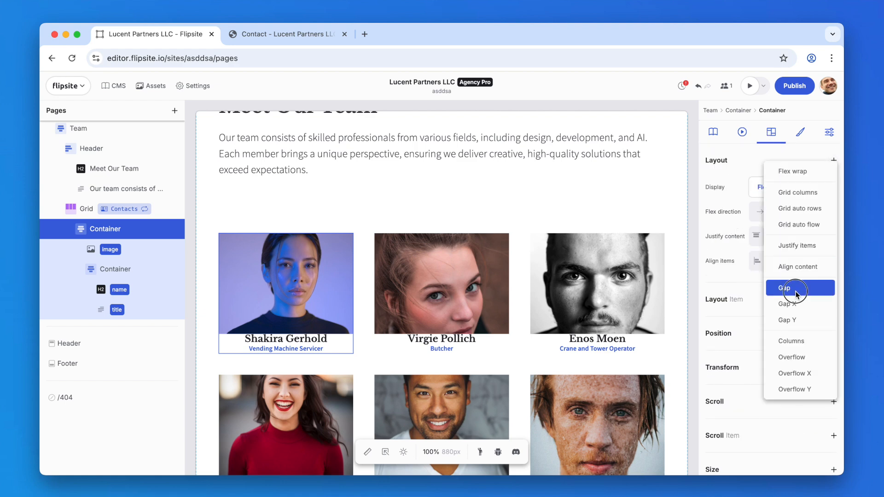
pyautogui.click(772, 287)
pyautogui.moveTo(772, 286); pyautogui.dragTo(778, 285)
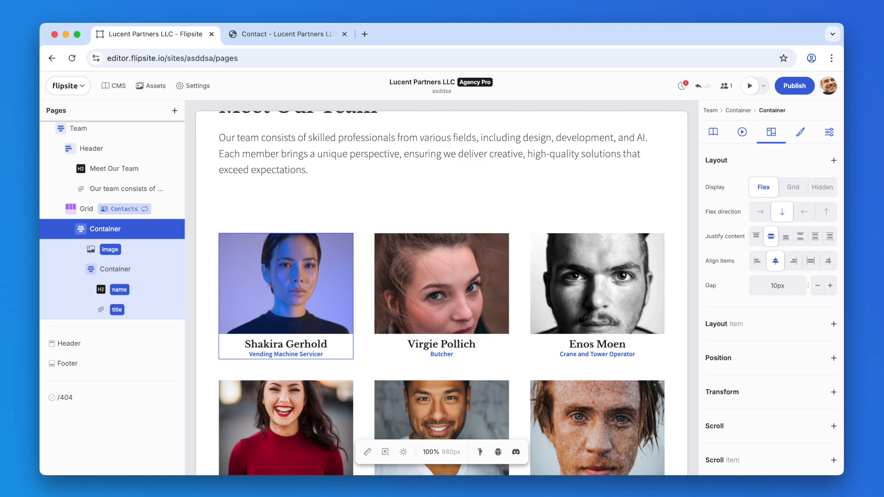
pyautogui.scroll(-3, 529, 232)
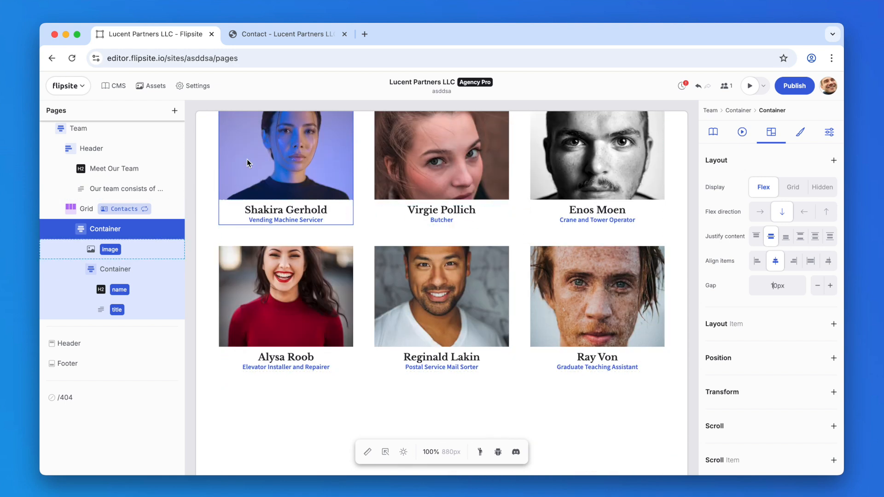
# Step: Create a new Contacts item and pick a person photo from Unsplash as its image
pyautogui.click(119, 87)
pyautogui.click(214, 87)
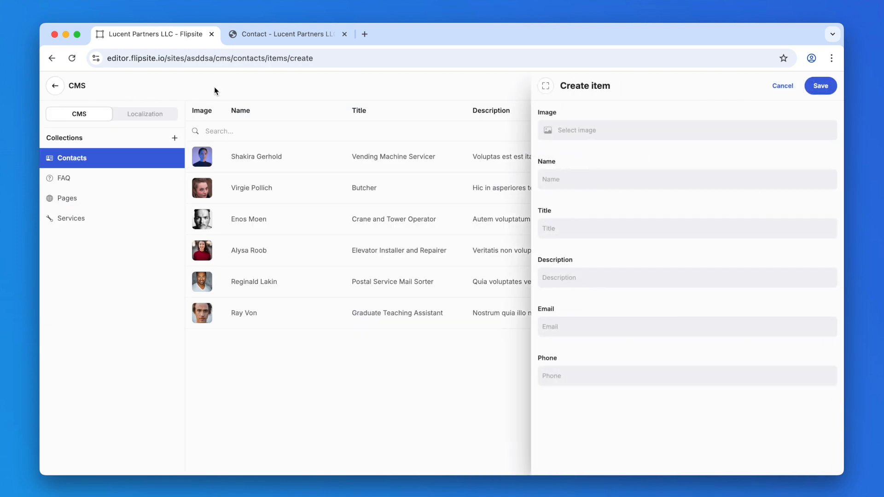
pyautogui.click(547, 132)
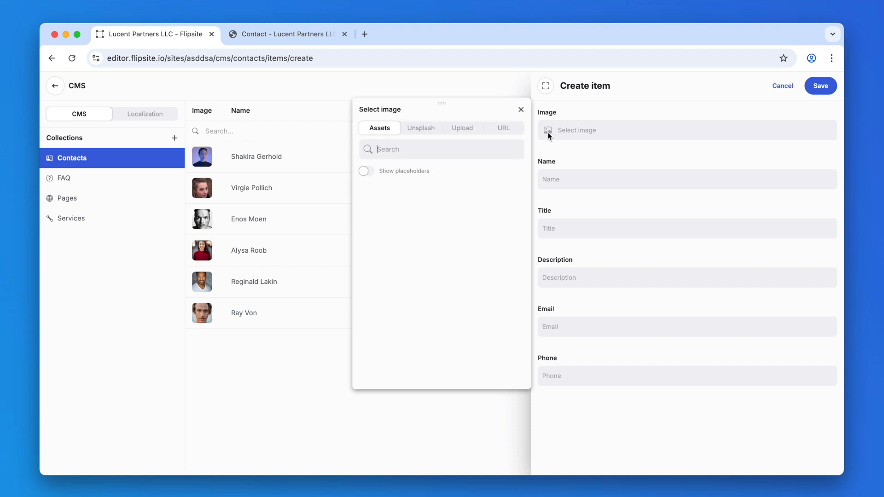
pyautogui.click(420, 129)
pyautogui.write('son')
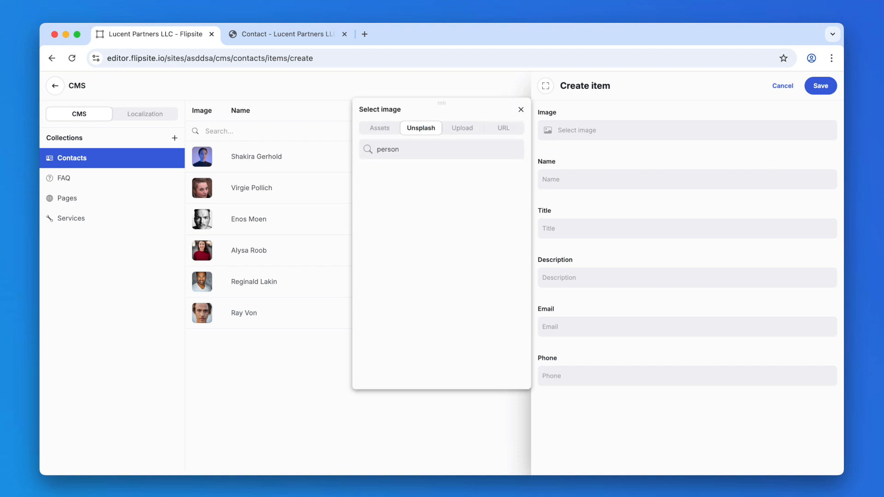
pyautogui.click(405, 180)
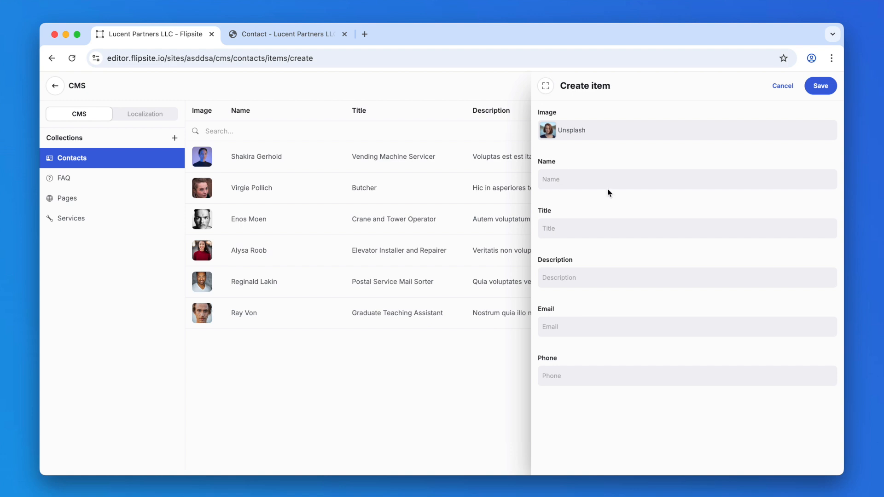
# Step: Fill in the new contact's full name, the title Chief Technologist and the contact's e-mail, then save the item
pyautogui.click(601, 184)
pyautogui.write('Chief Technologist')
pyautogui.press('Return')
pyautogui.click(669, 330)
pyautogui.write('daisy.edison@example.com')
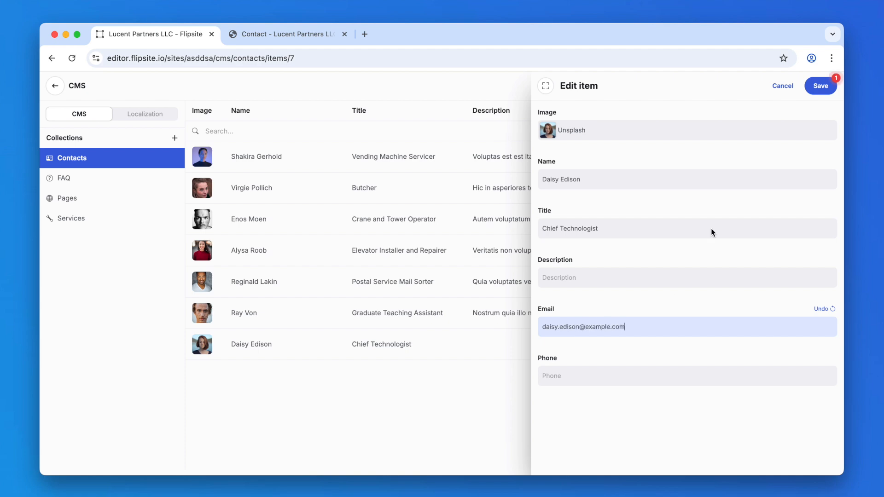
pyautogui.click(813, 89)
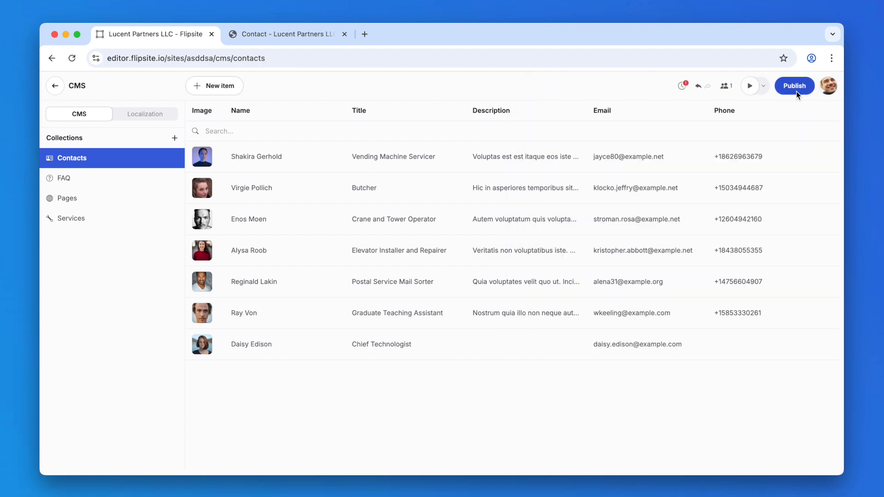
# Step: Return to the page editor and review the grid including the new contact
pyautogui.click(53, 86)
pyautogui.scroll(-12, 550, 205)
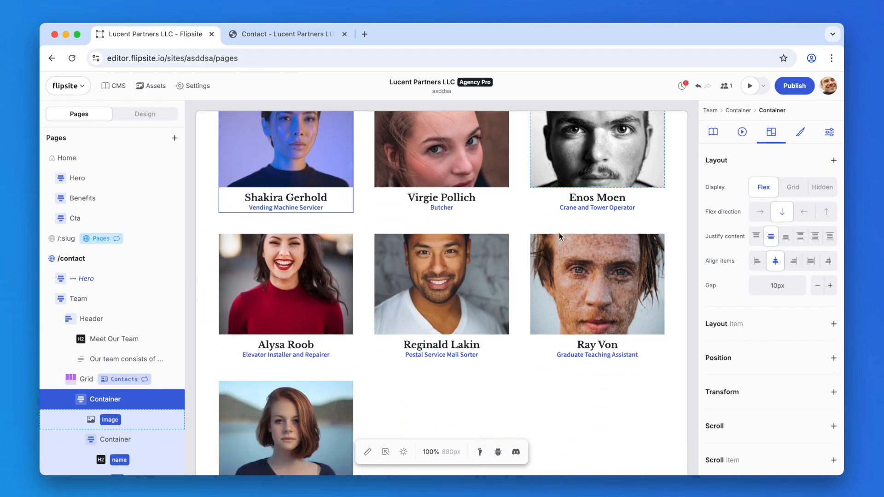
pyautogui.scroll(-1, 559, 232)
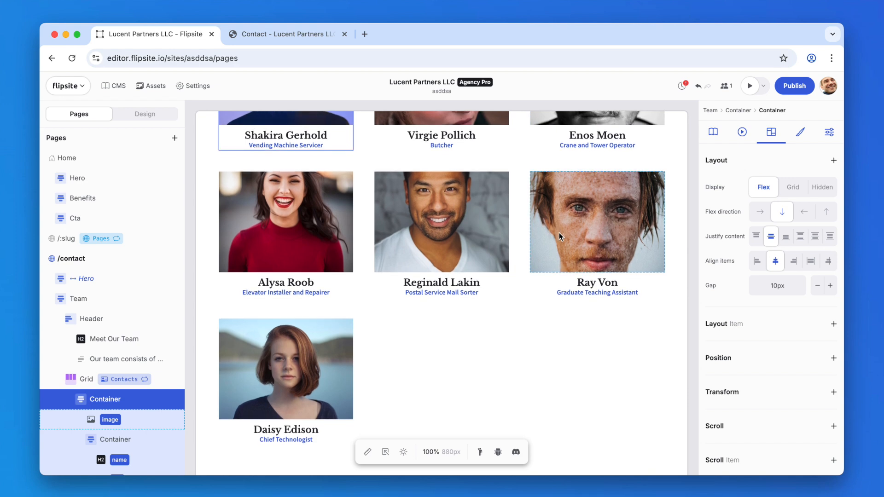
# Step: Give the card container a Send an e-mail to action, binding the e-mail to the contact's email field
pyautogui.click(710, 132)
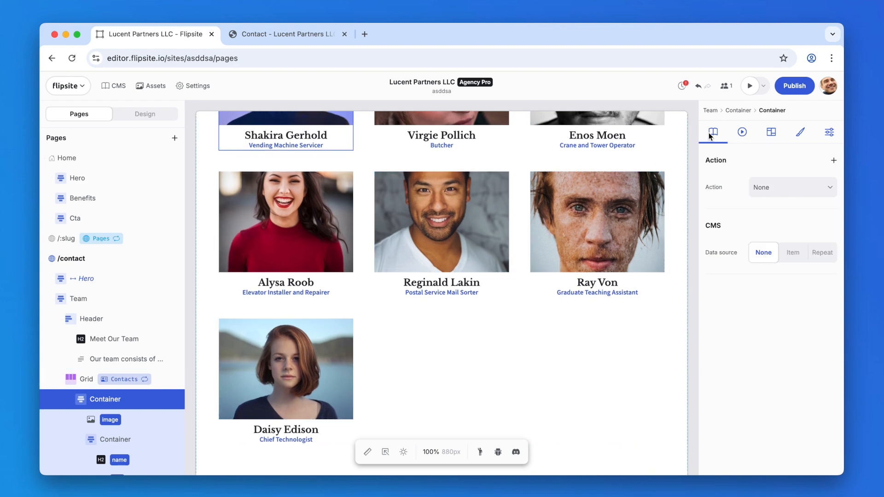
pyautogui.click(768, 189)
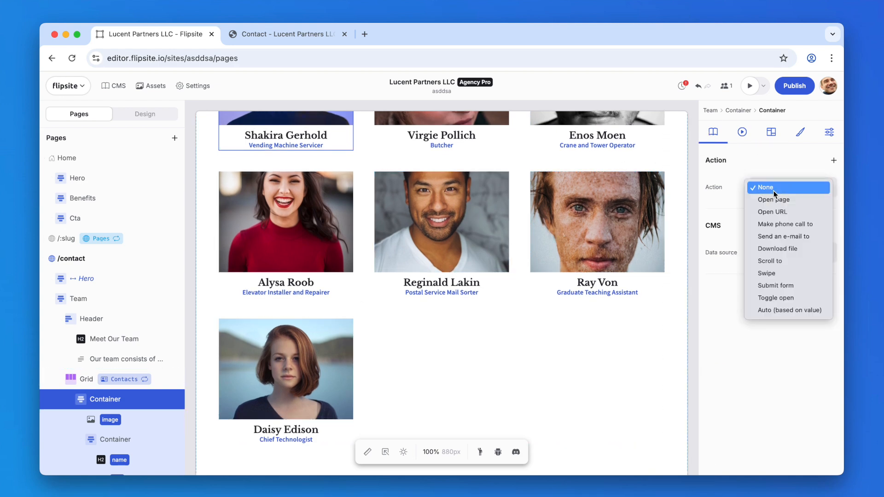
pyautogui.click(805, 238)
pyautogui.click(736, 214)
pyautogui.click(699, 269)
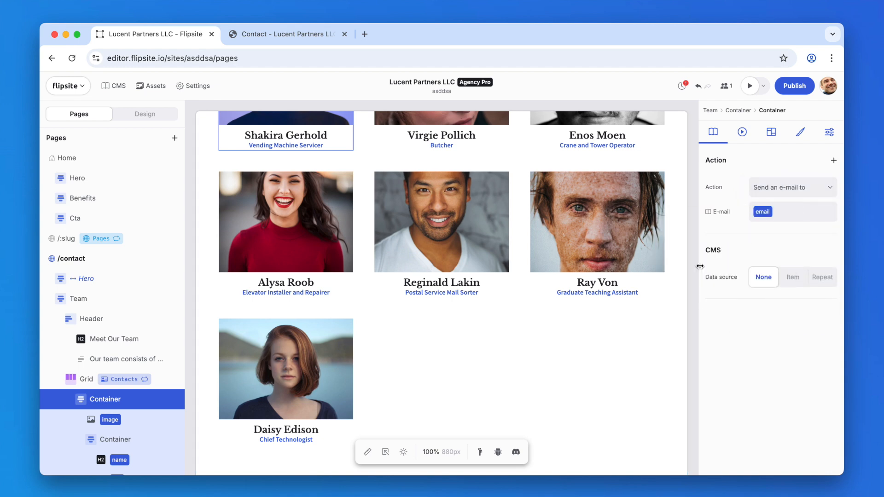
# Step: Preview the contact page and check the cards' e-mail links across the team grid
pyautogui.click(749, 86)
pyautogui.scroll(-10, 593, 197)
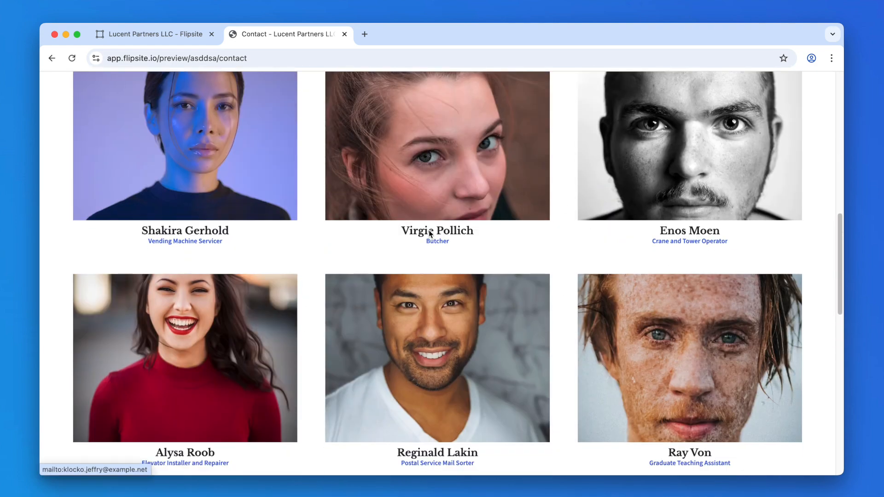
pyautogui.click(431, 245)
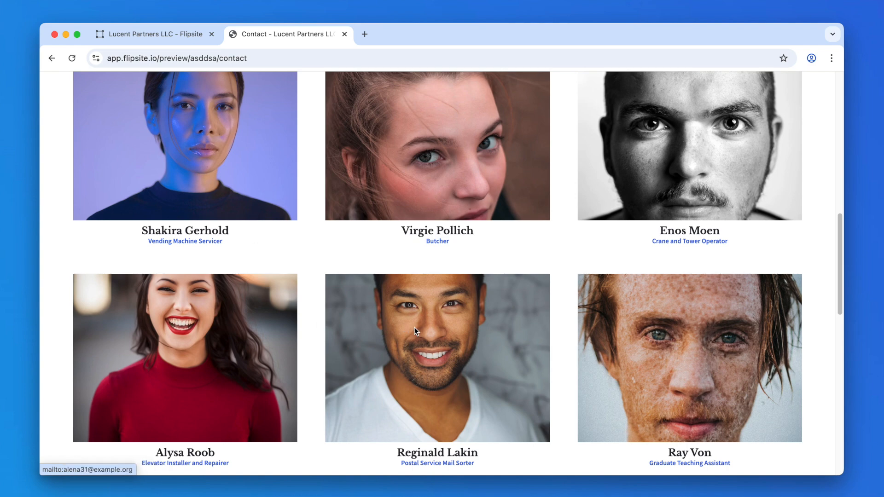
pyautogui.scroll(-5, 647, 364)
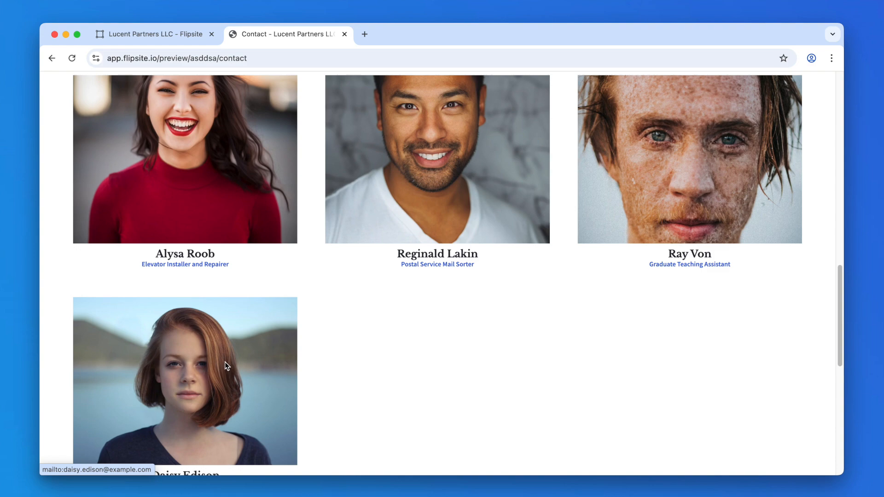
pyautogui.scroll(9, 225, 362)
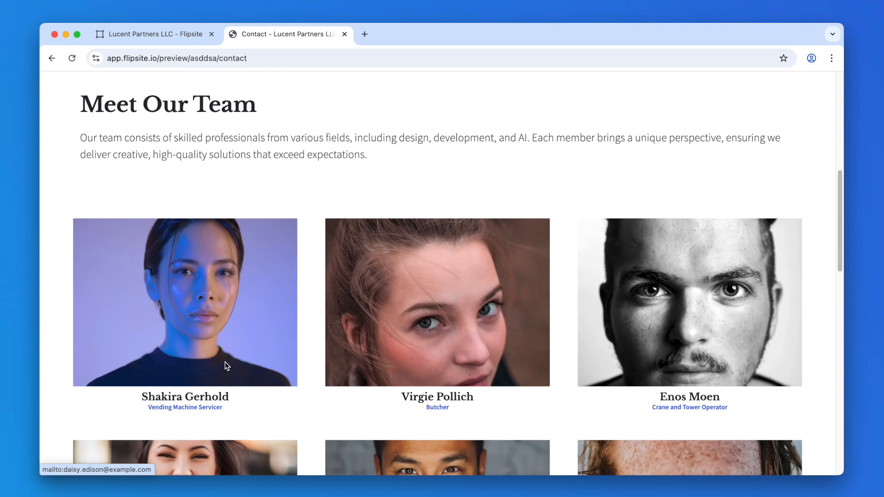